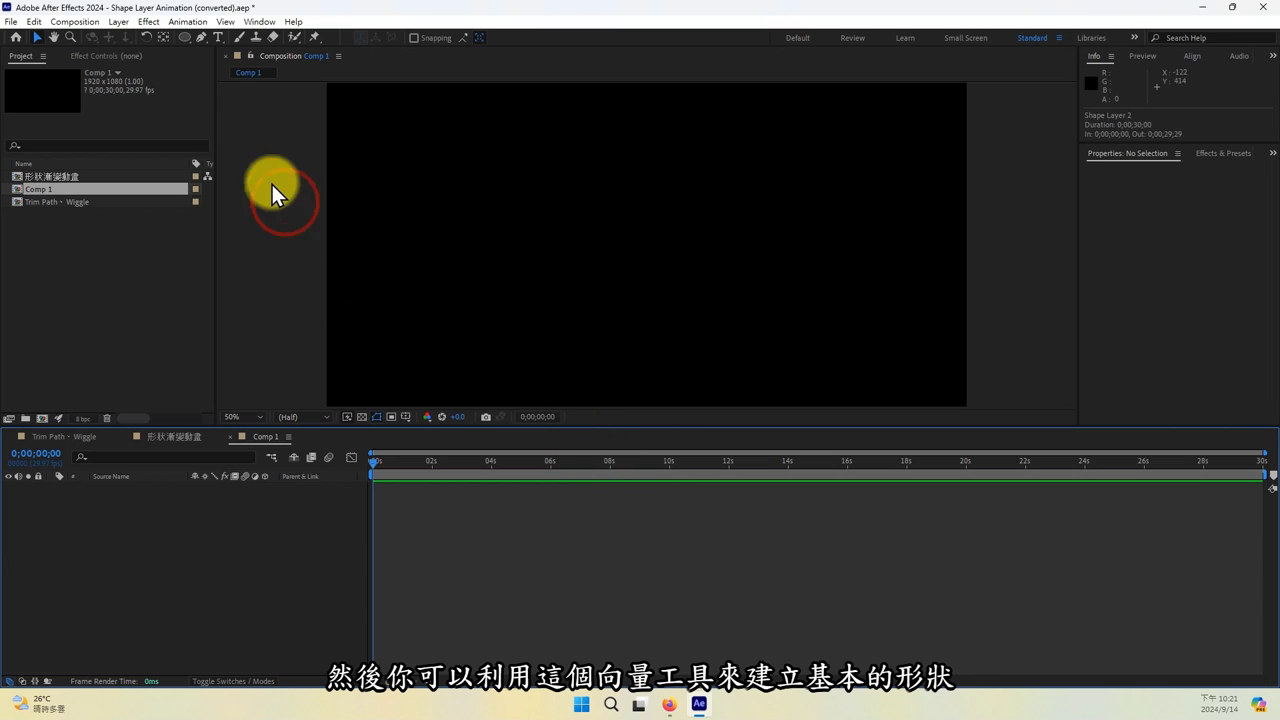
click(185, 40)
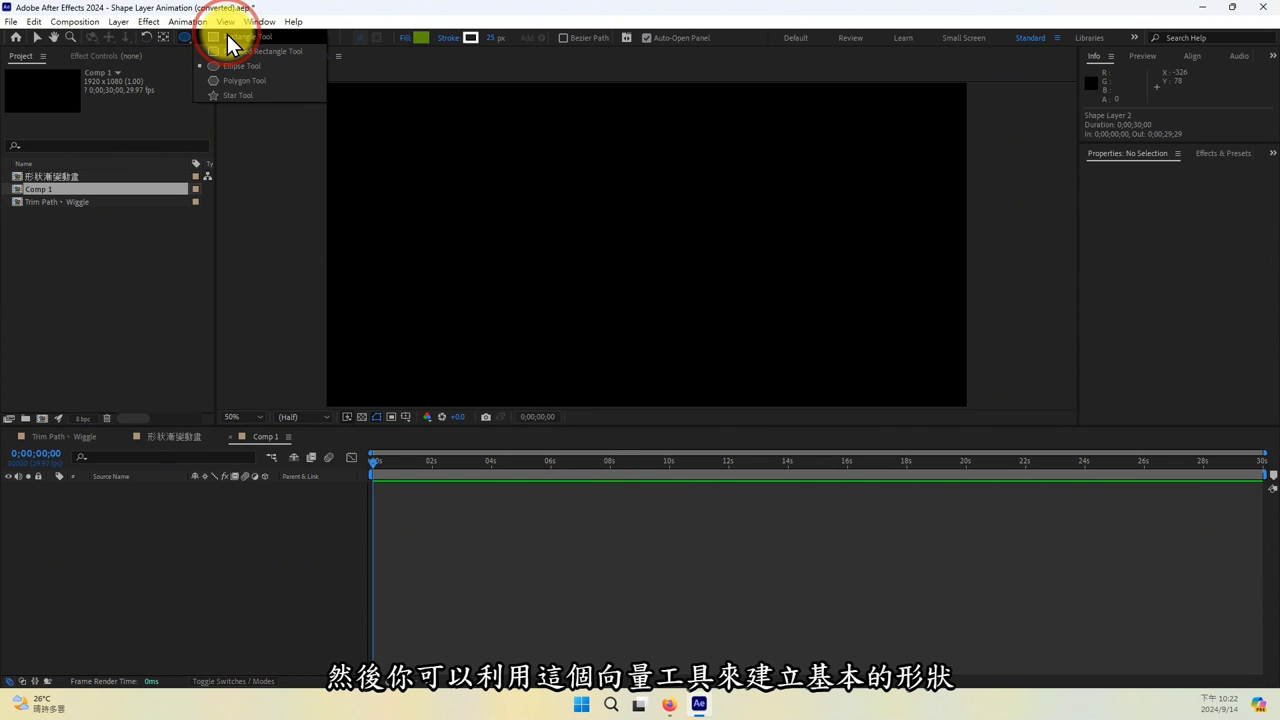
click(268, 127)
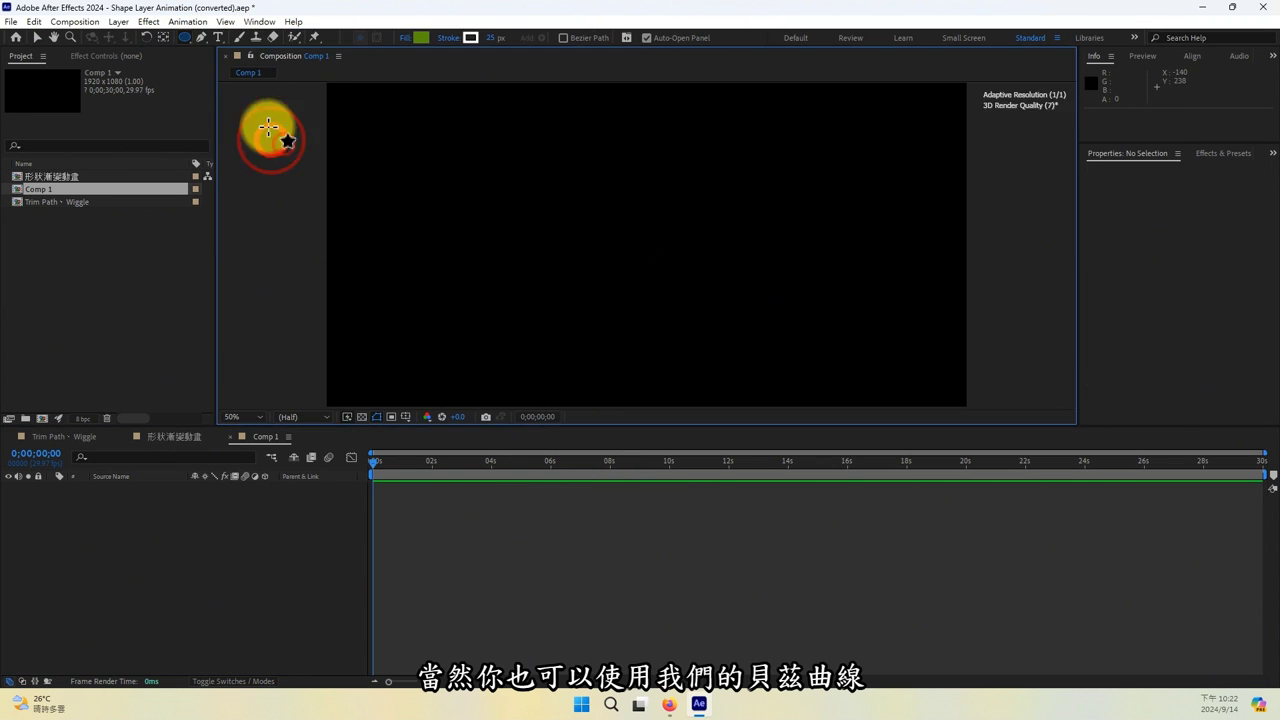
click(198, 43)
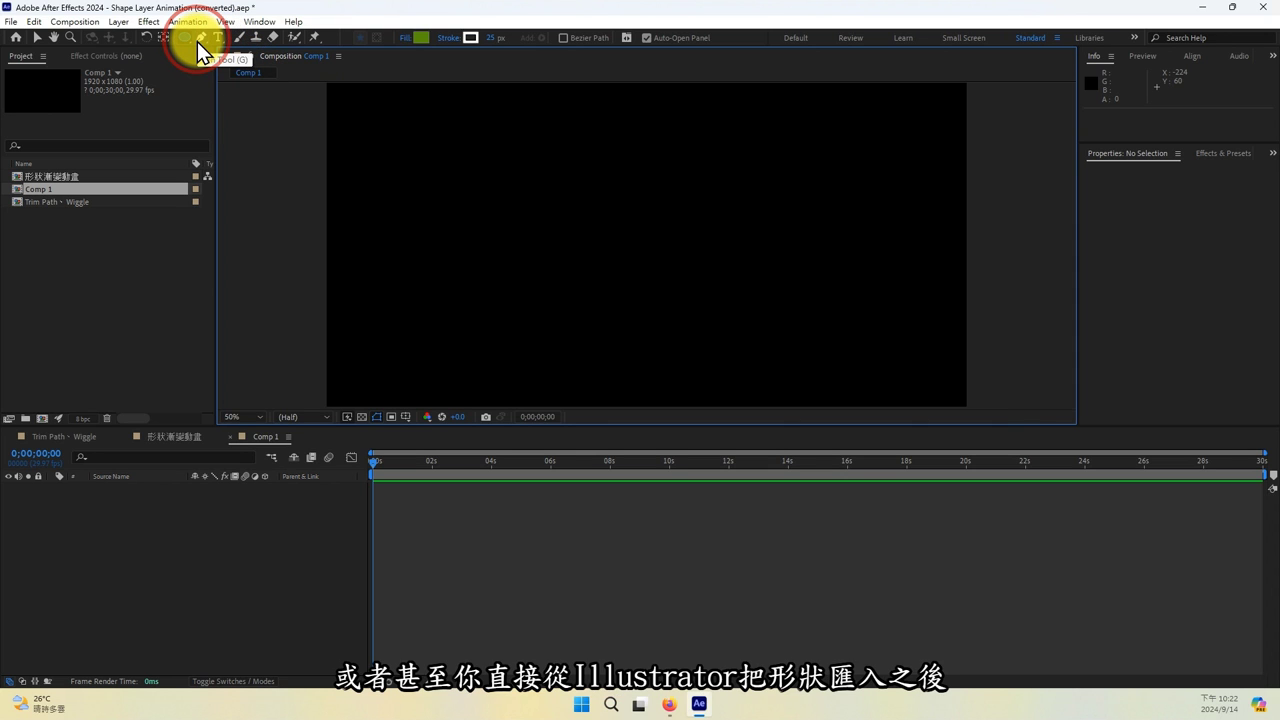
click(294, 190)
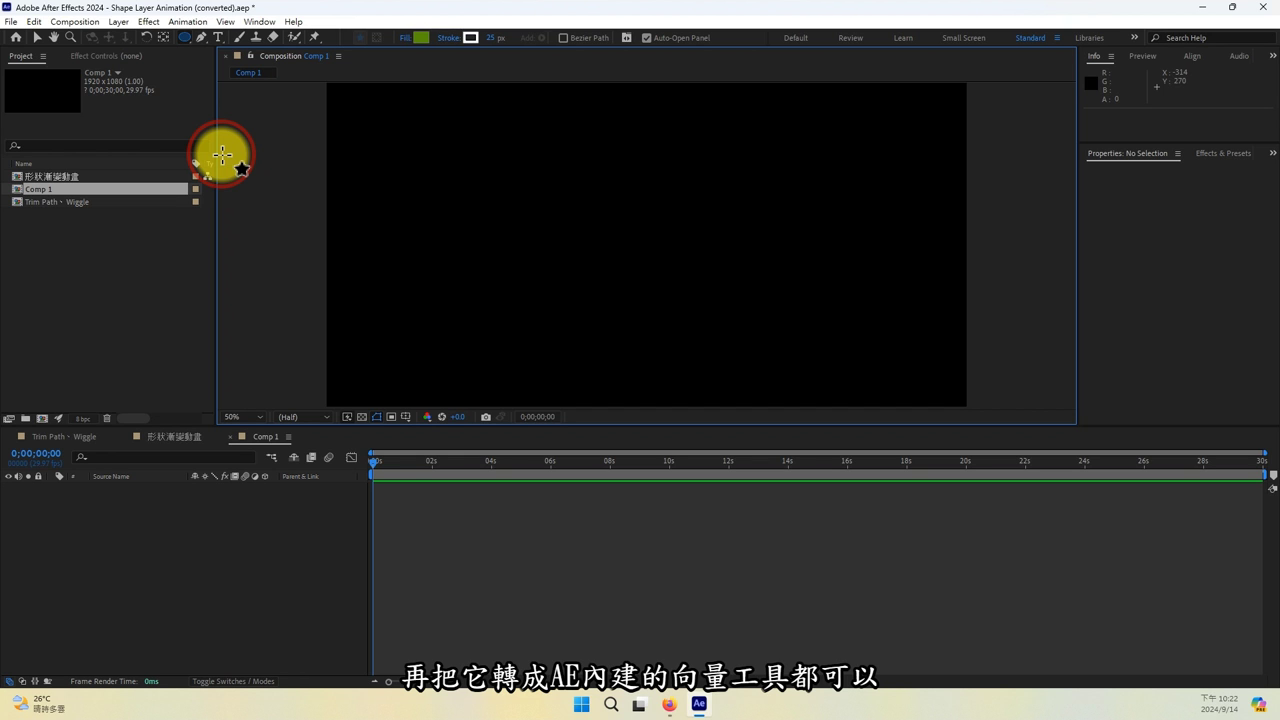
- Draw a rounded rectangle about 816 by 472 px near the middle of Comp 1, filled with yellow F8D514
click(184, 40)
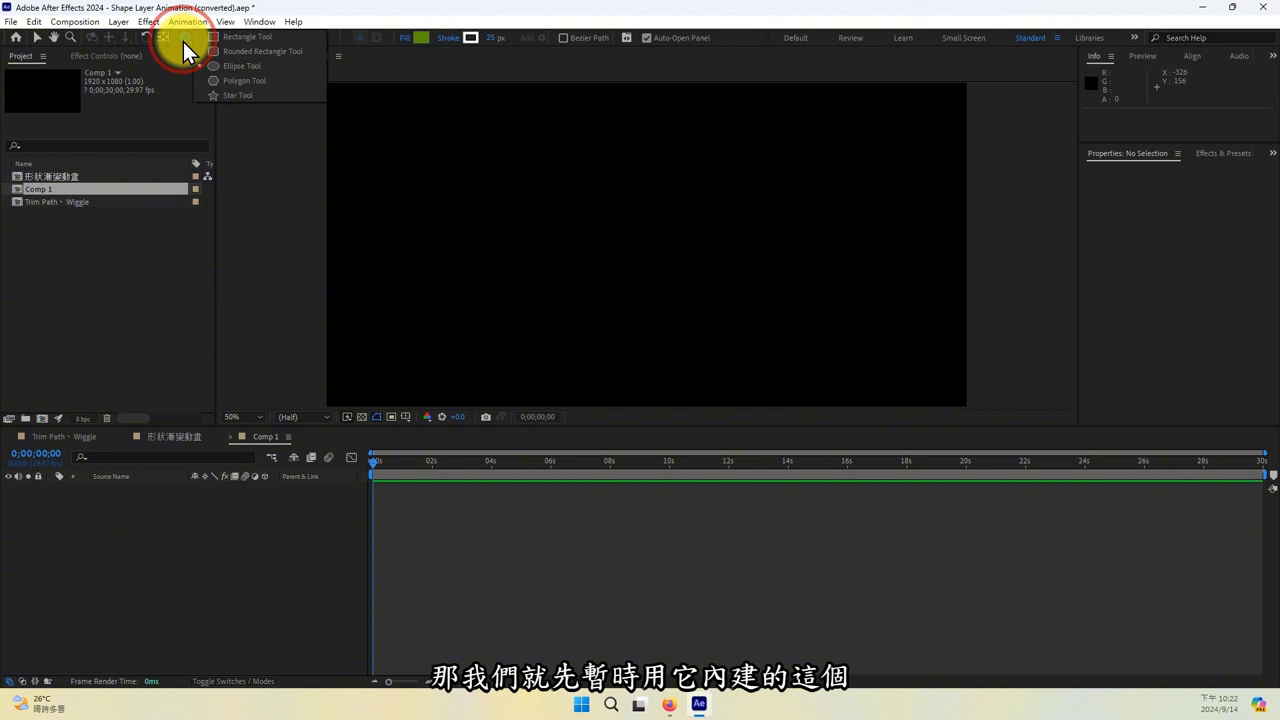
click(217, 50)
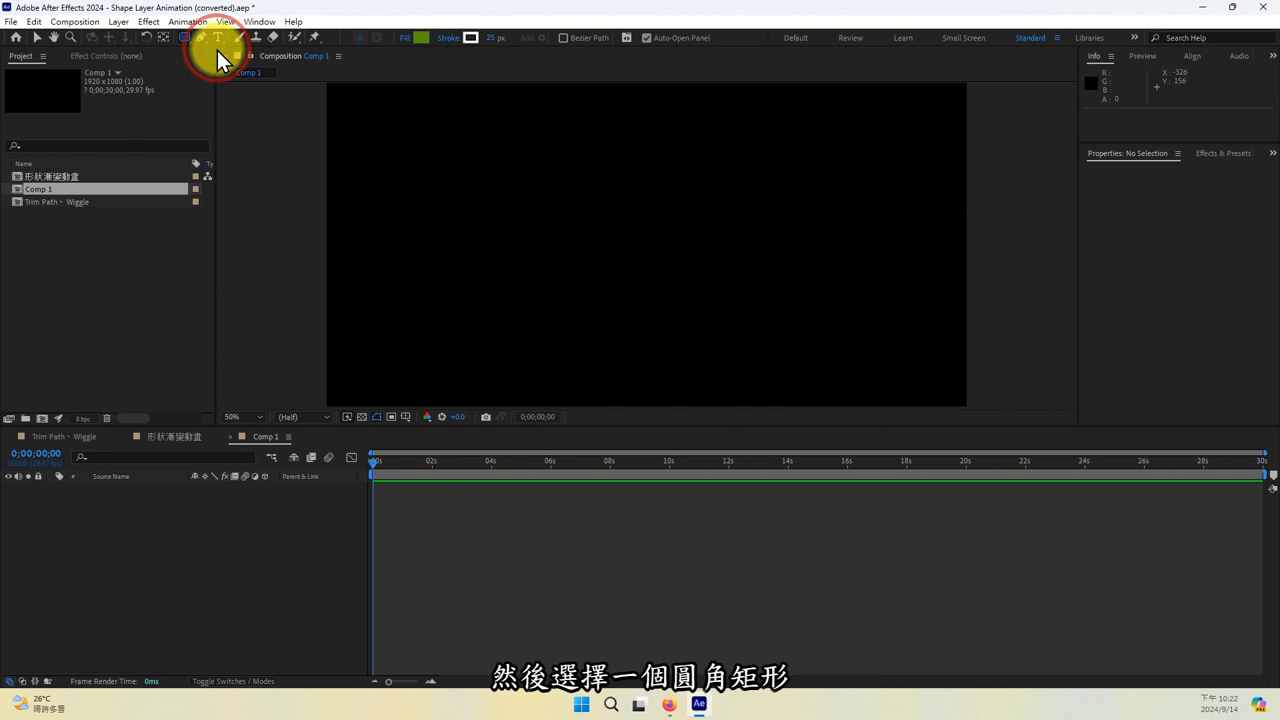
click(417, 38)
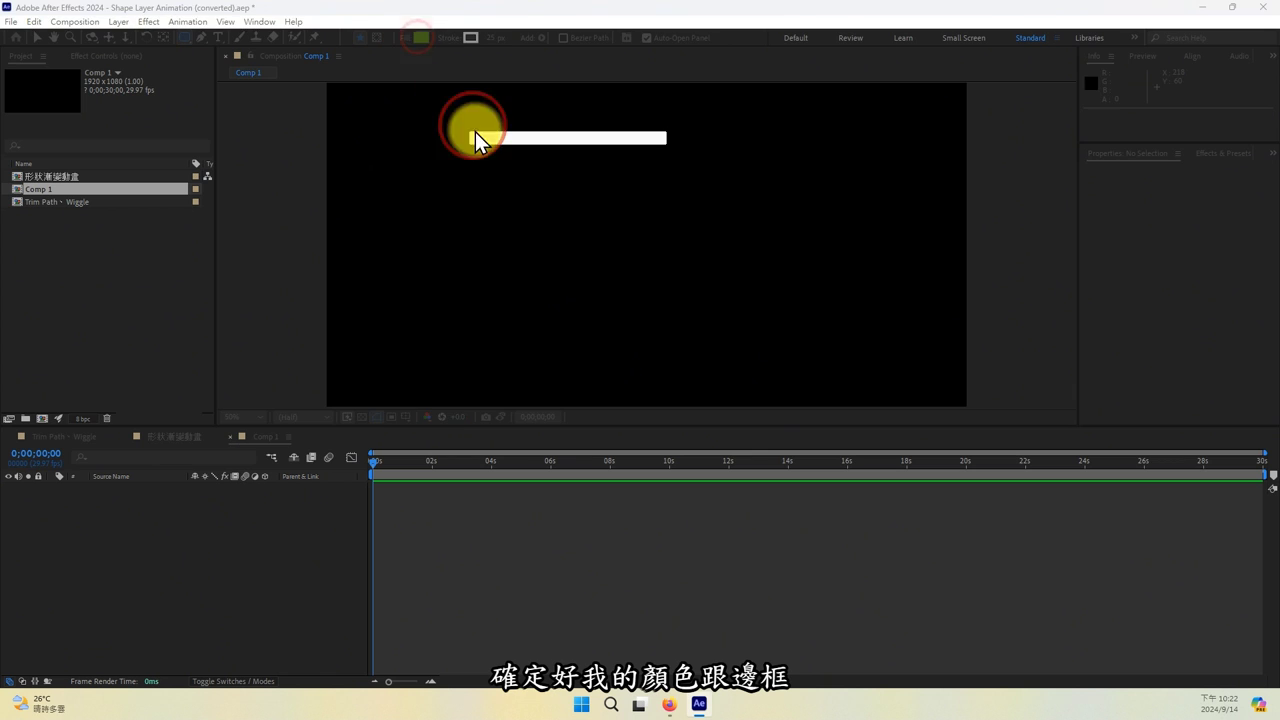
drag(543, 254, 540, 316)
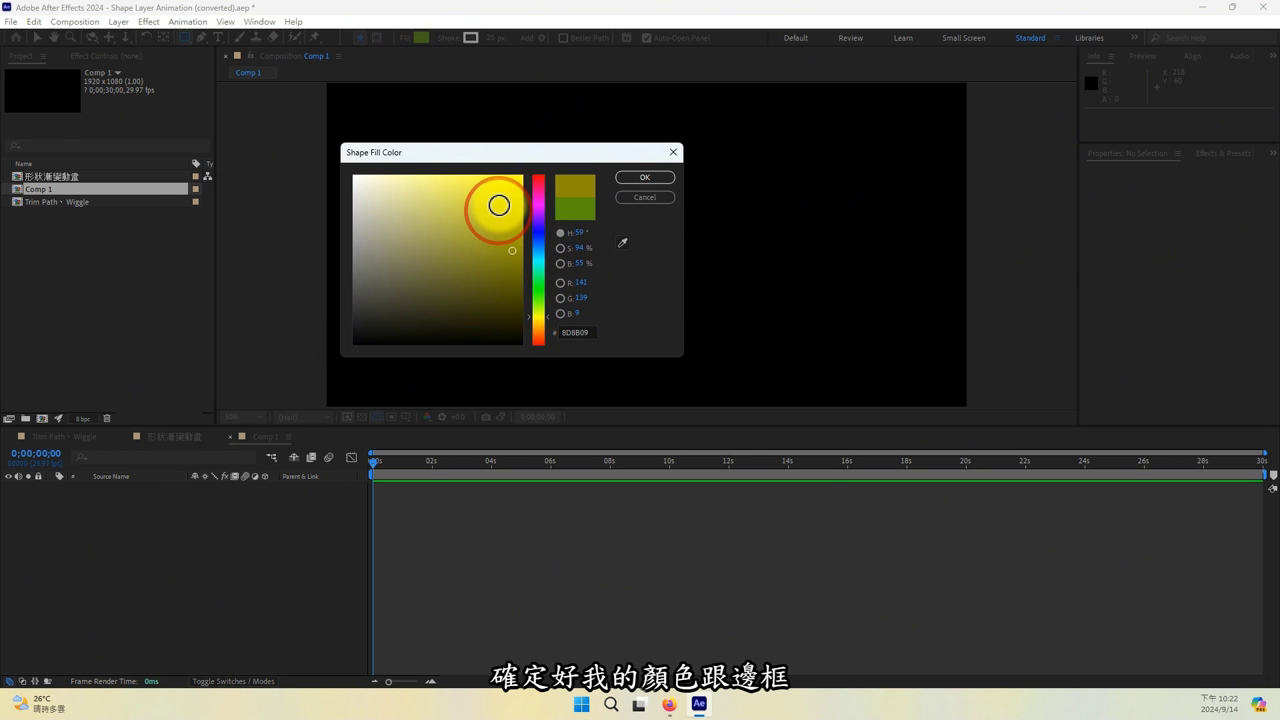
mouse_move(498, 205)
mouse_down()
mouse_move(503, 191)
mouse_move(510, 210)
mouse_up()
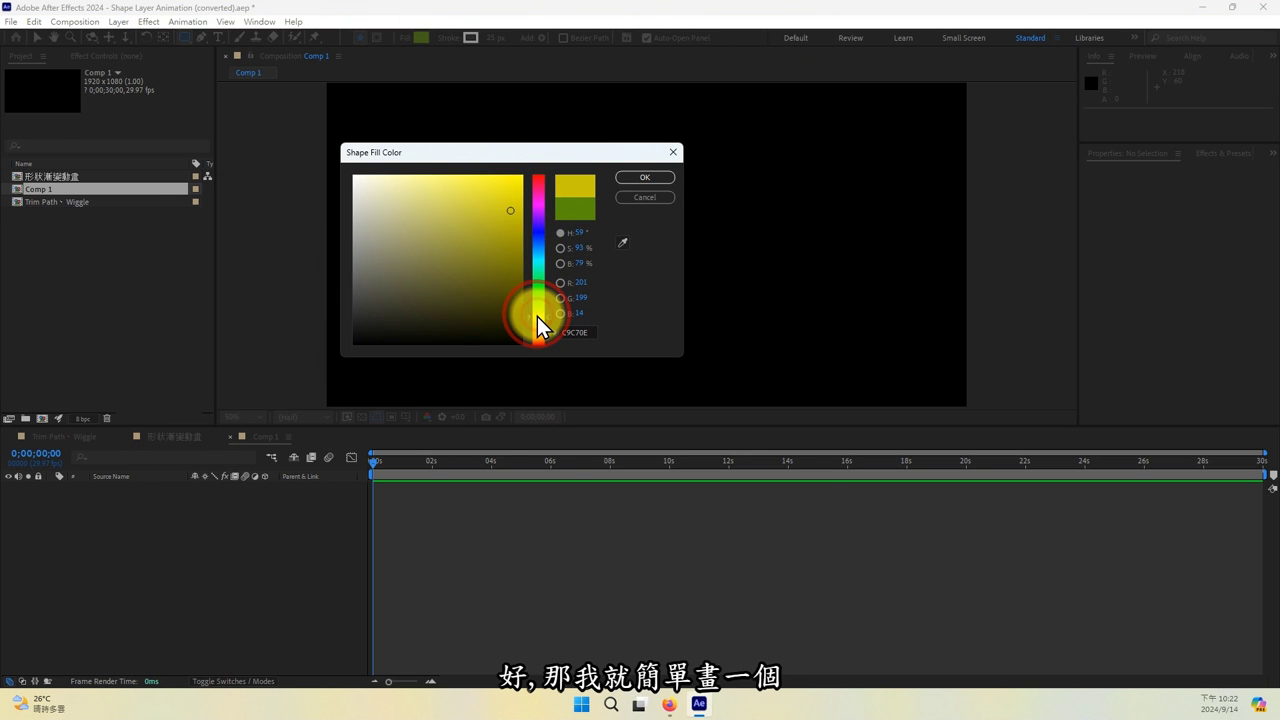
drag(537, 316, 537, 322)
click(525, 215)
click(666, 181)
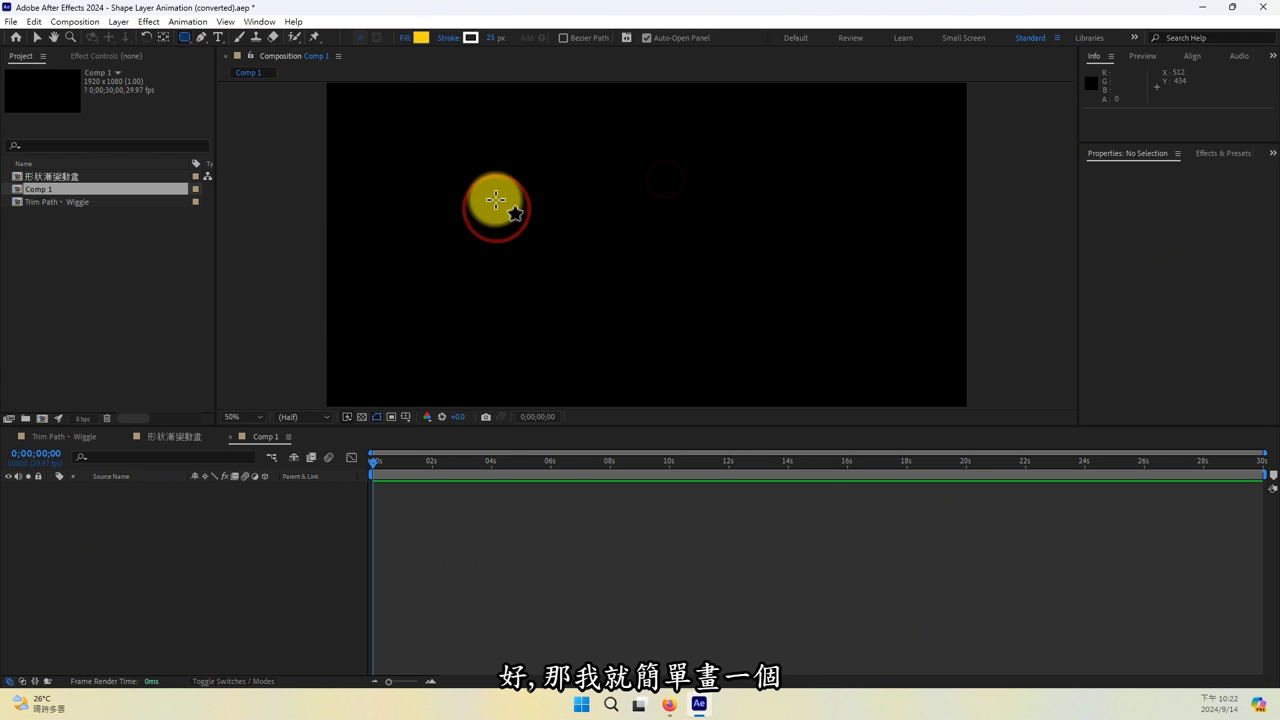
mouse_move(518, 167)
mouse_down()
mouse_move(540, 200)
mouse_move(794, 327)
mouse_up()
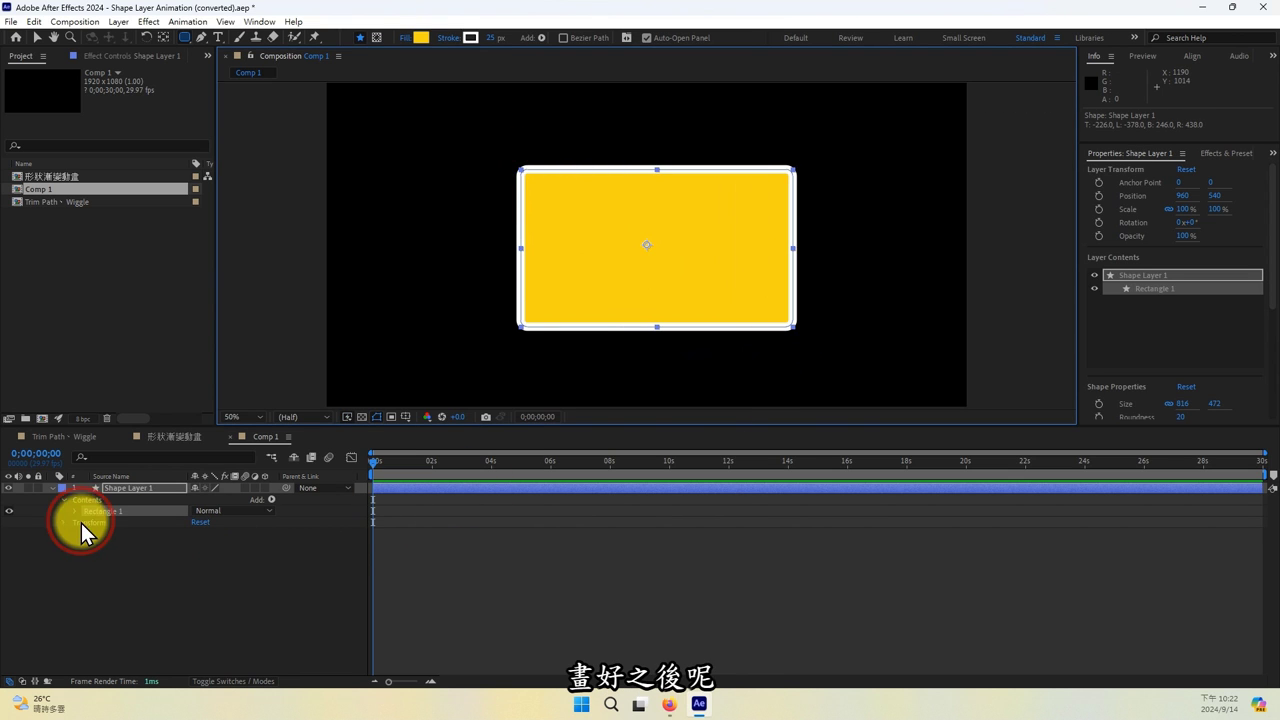
- Expand the rectangle's contents on Shape Layer 1 and convert its Rectangle Path 1 to a Bezier path
click(110, 489)
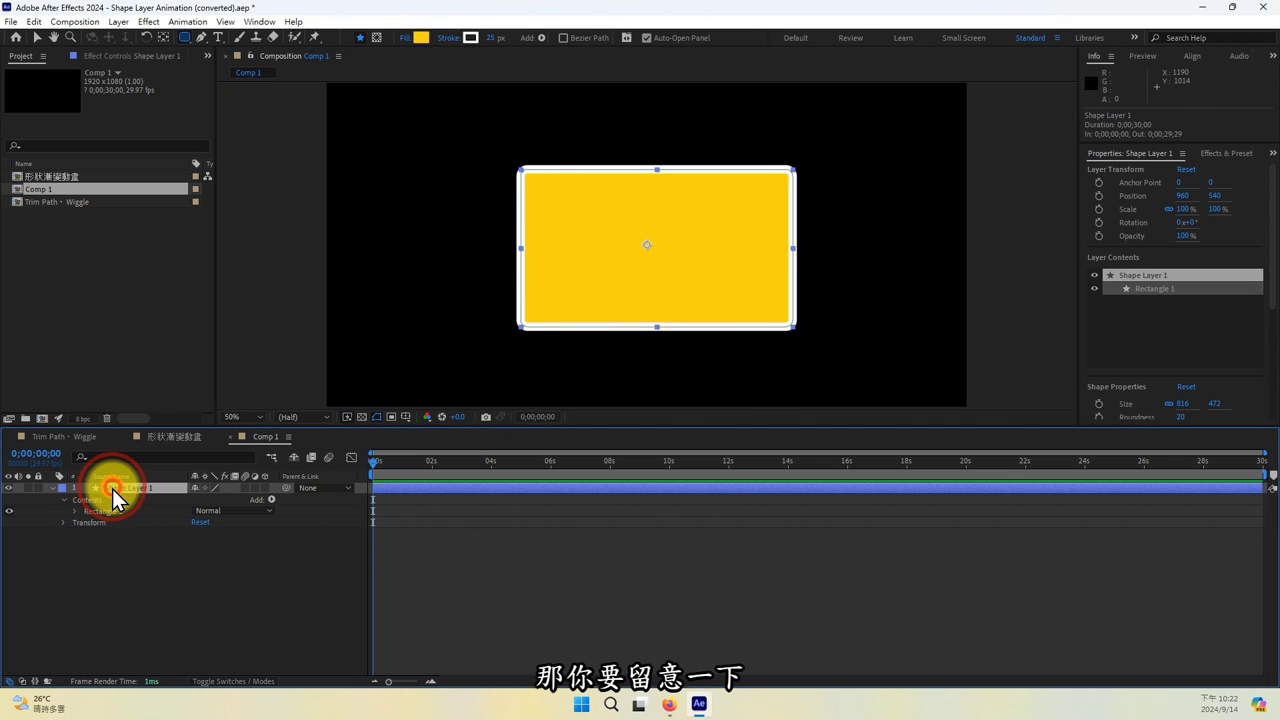
click(72, 510)
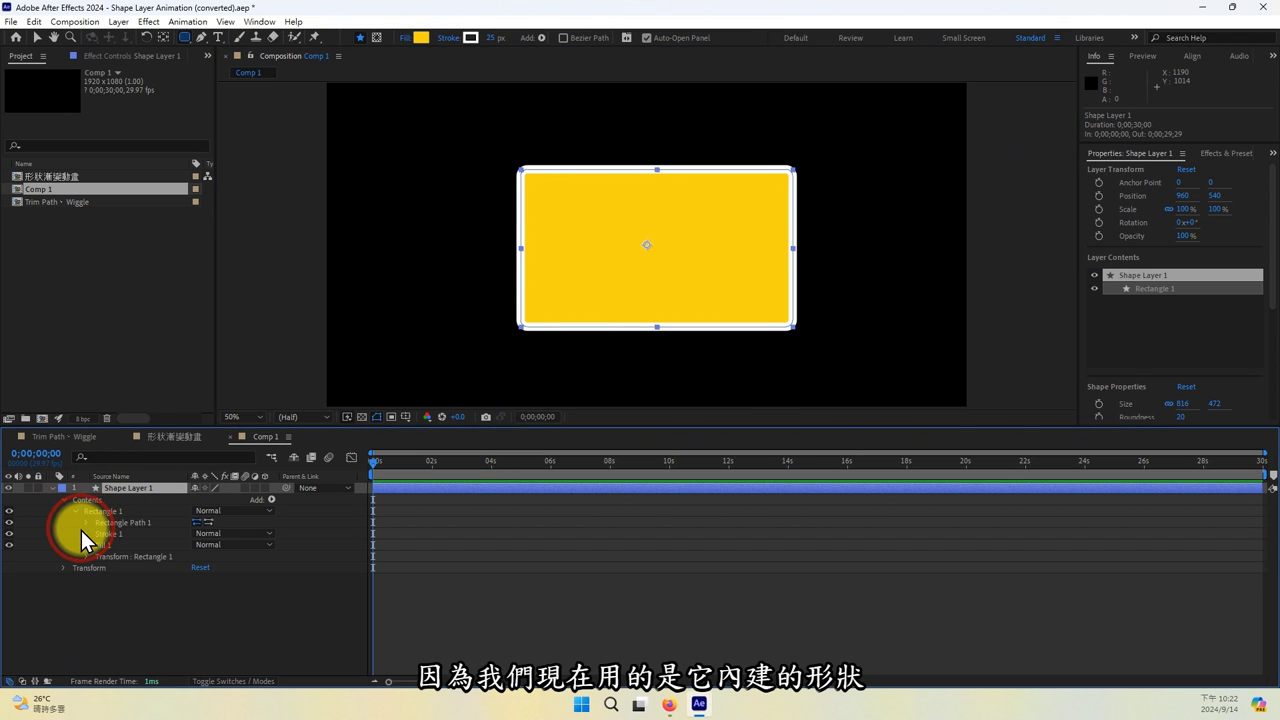
click(87, 524)
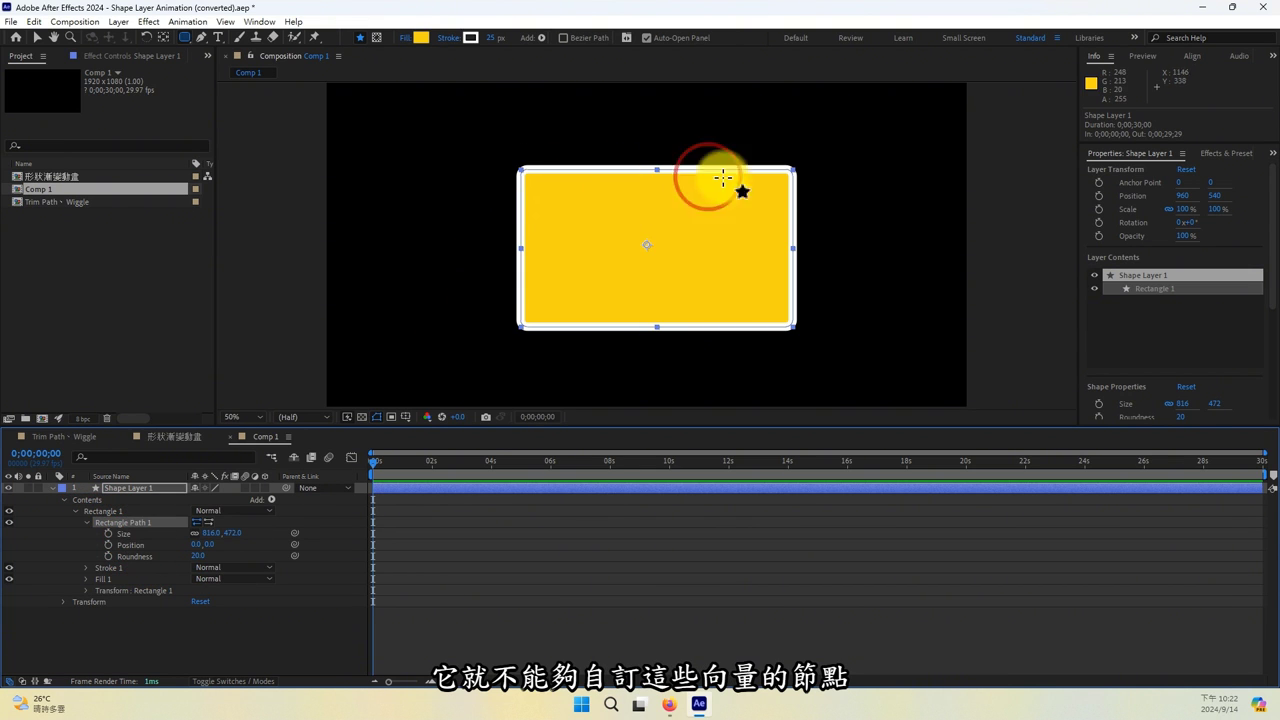
click(113, 521)
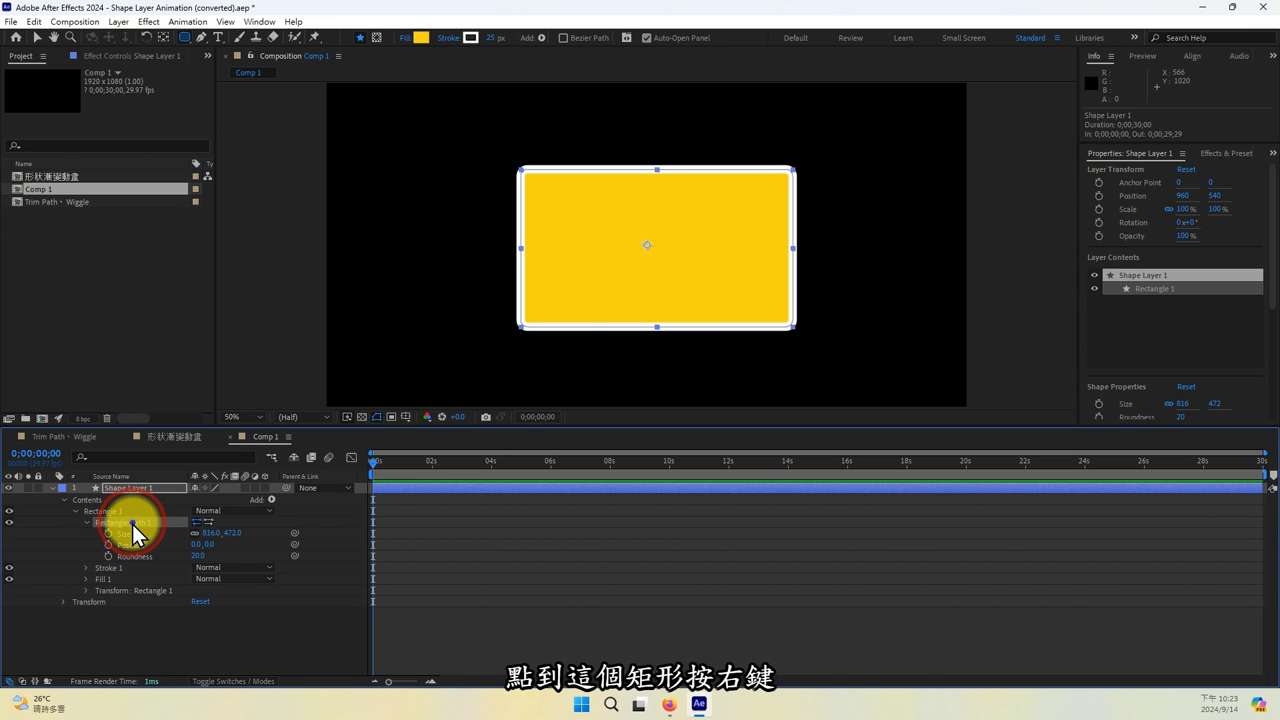
right_click(133, 524)
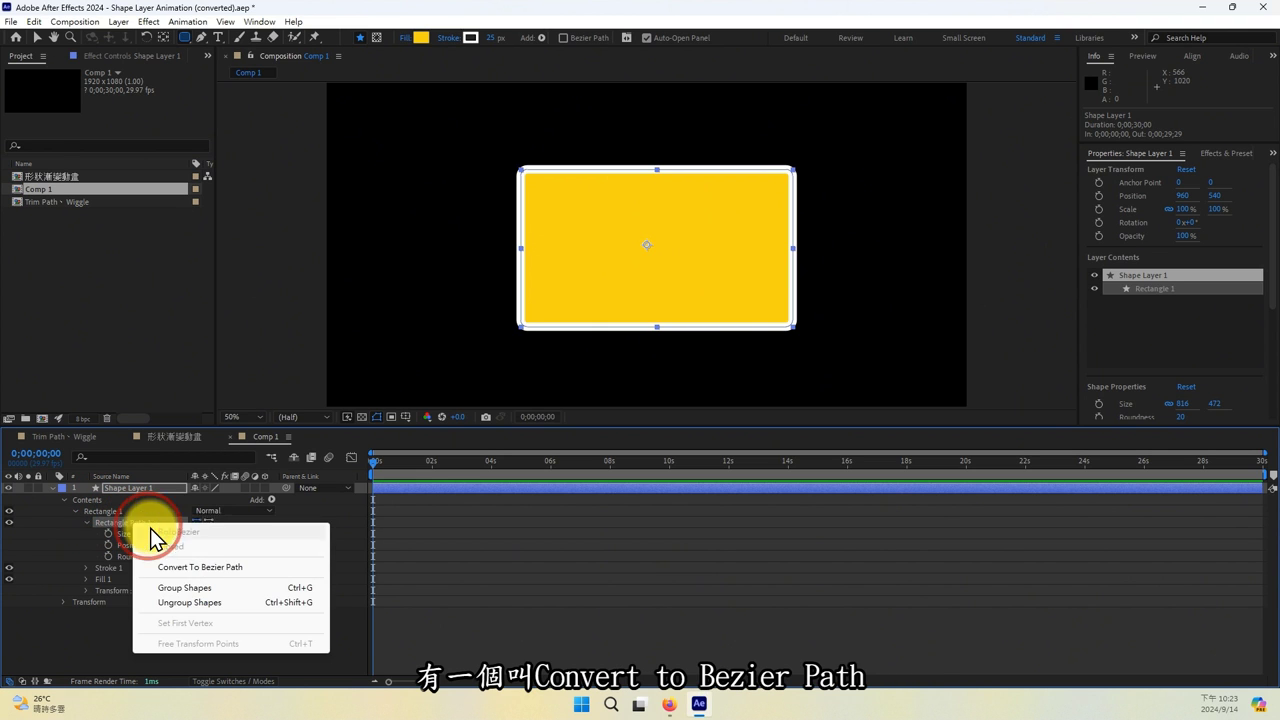
click(218, 568)
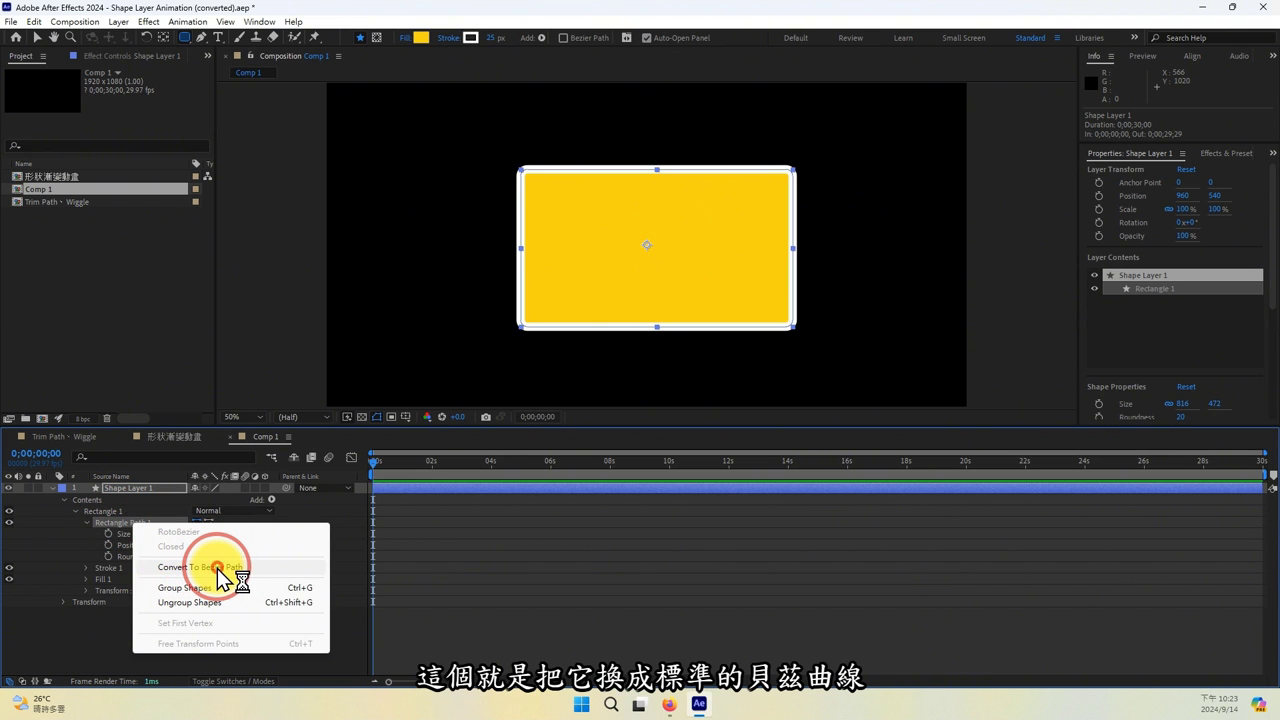
click(218, 568)
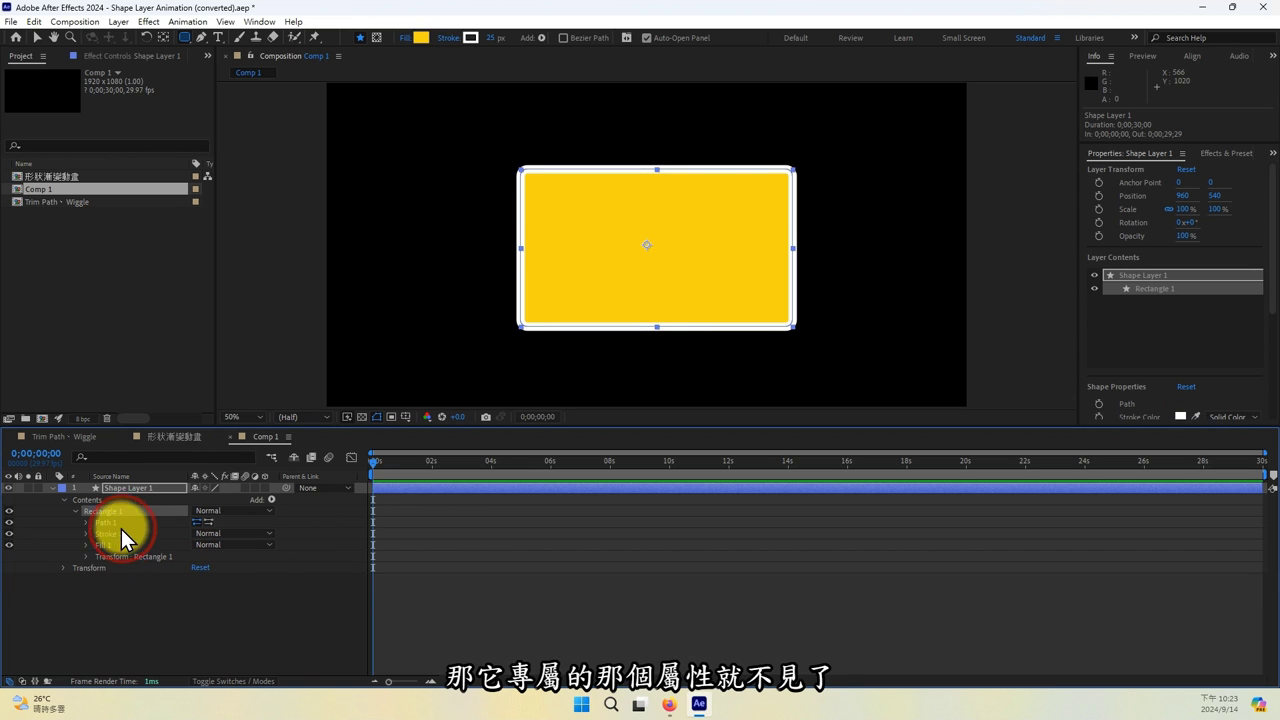
- Examine the converted path's vertices on the rectangle using the Selection tool, and clear the selection
click(86, 523)
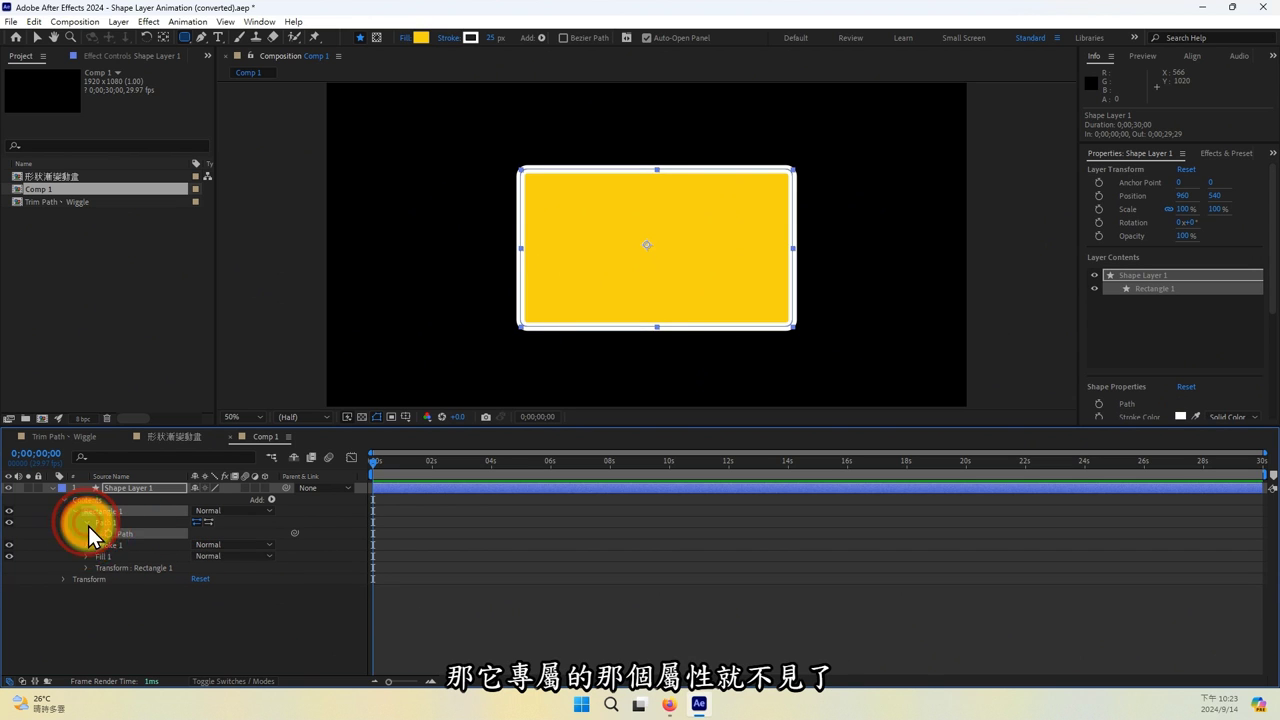
click(140, 535)
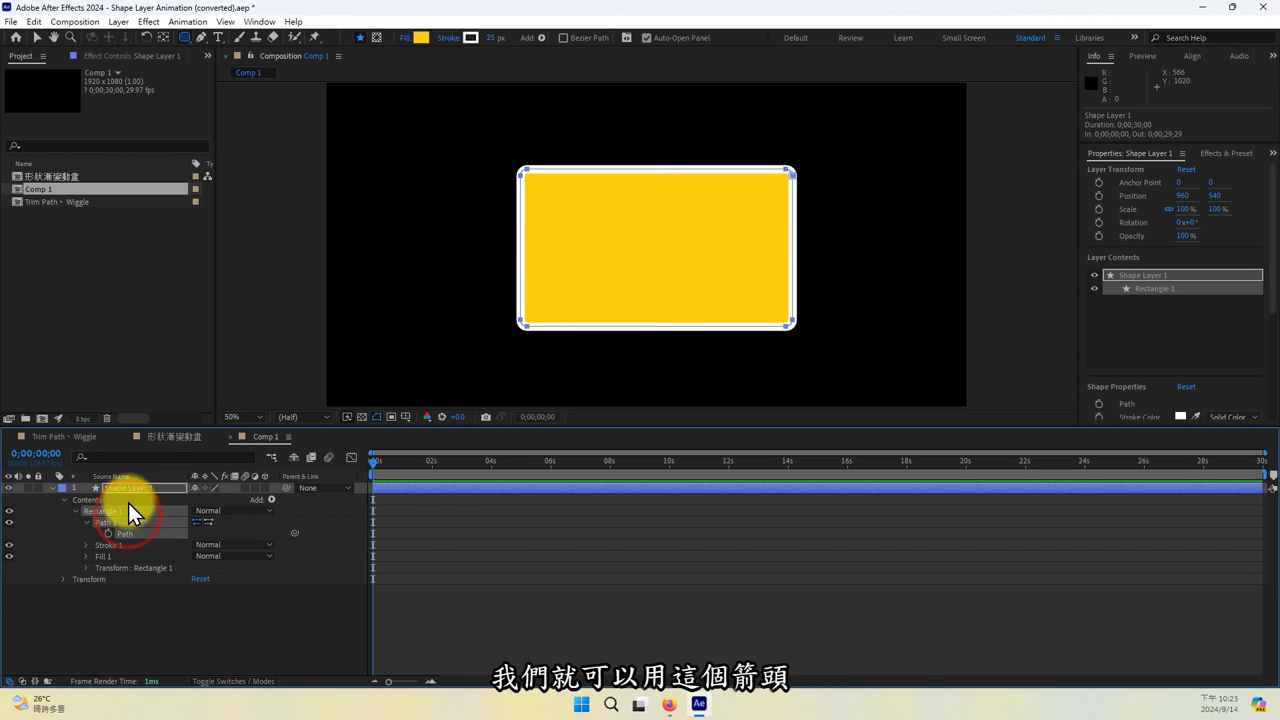
click(37, 37)
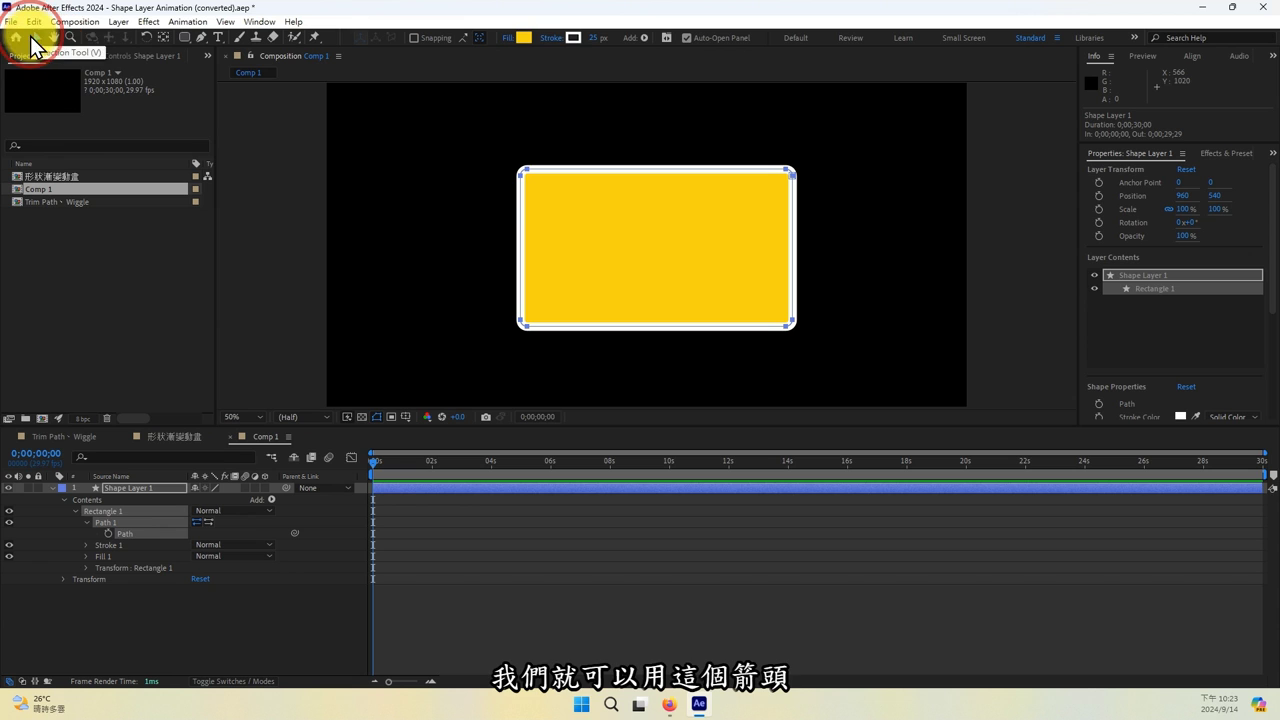
click(500, 191)
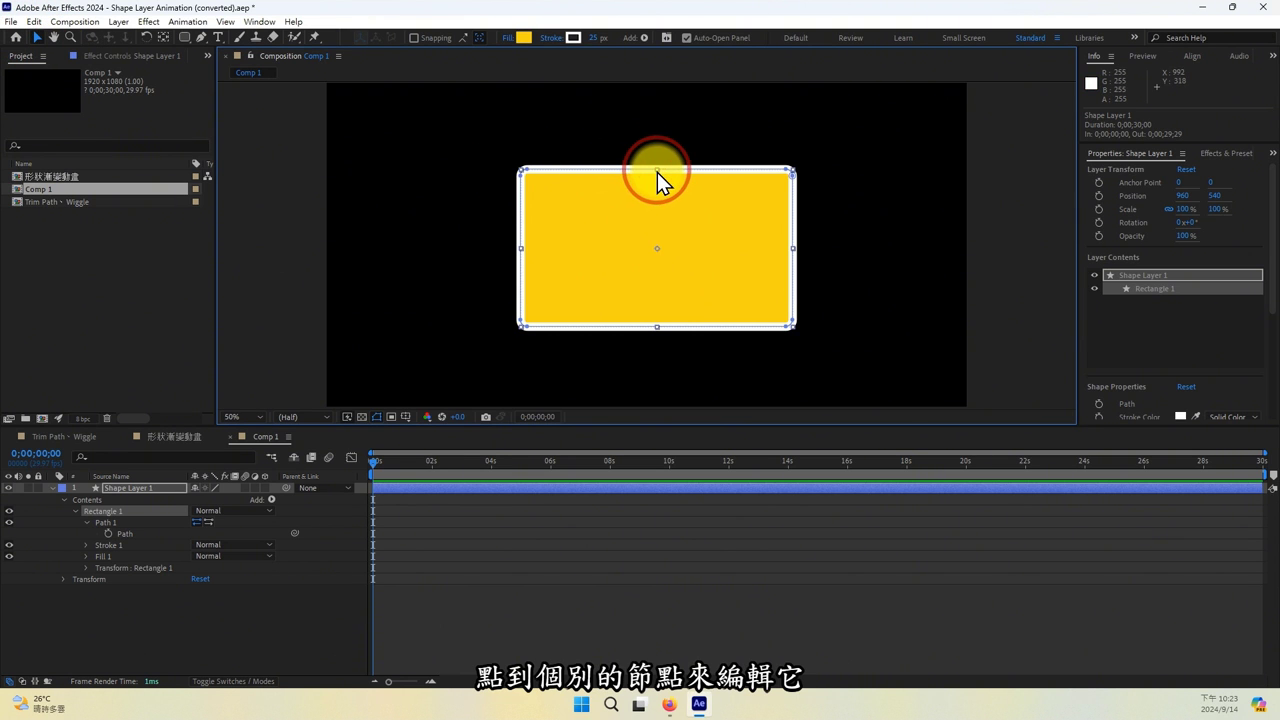
click(862, 256)
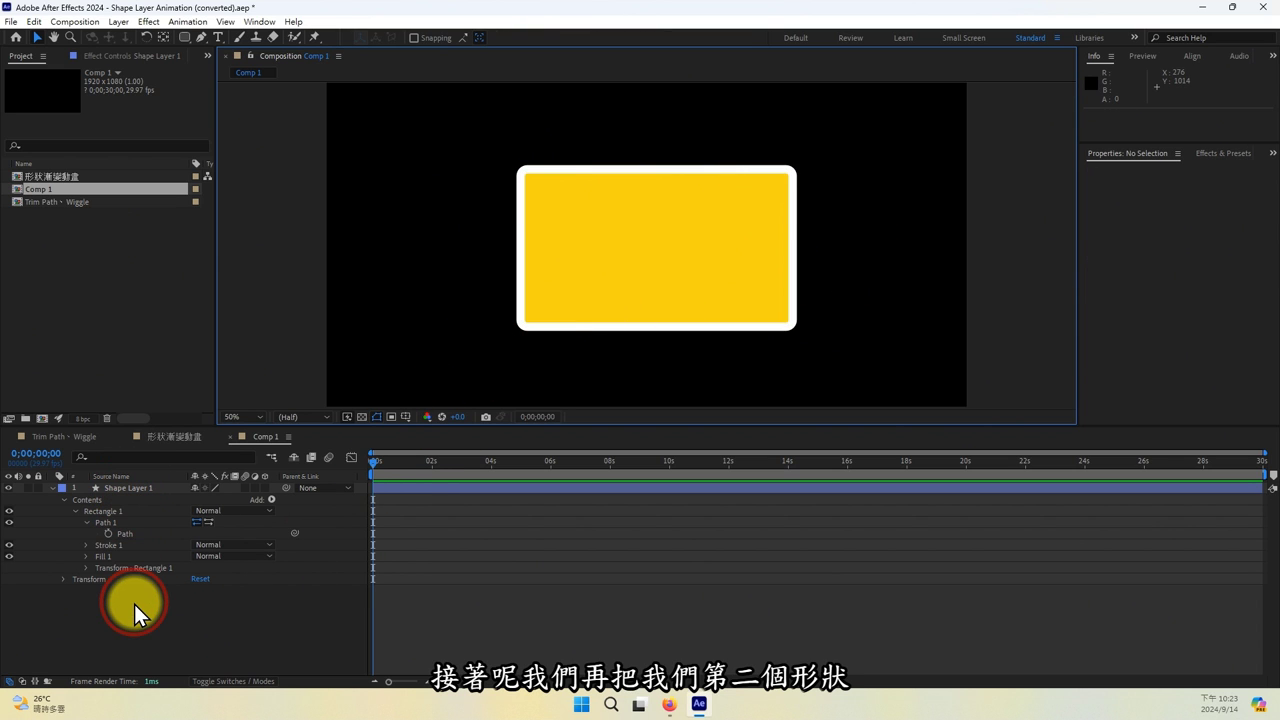
click(183, 38)
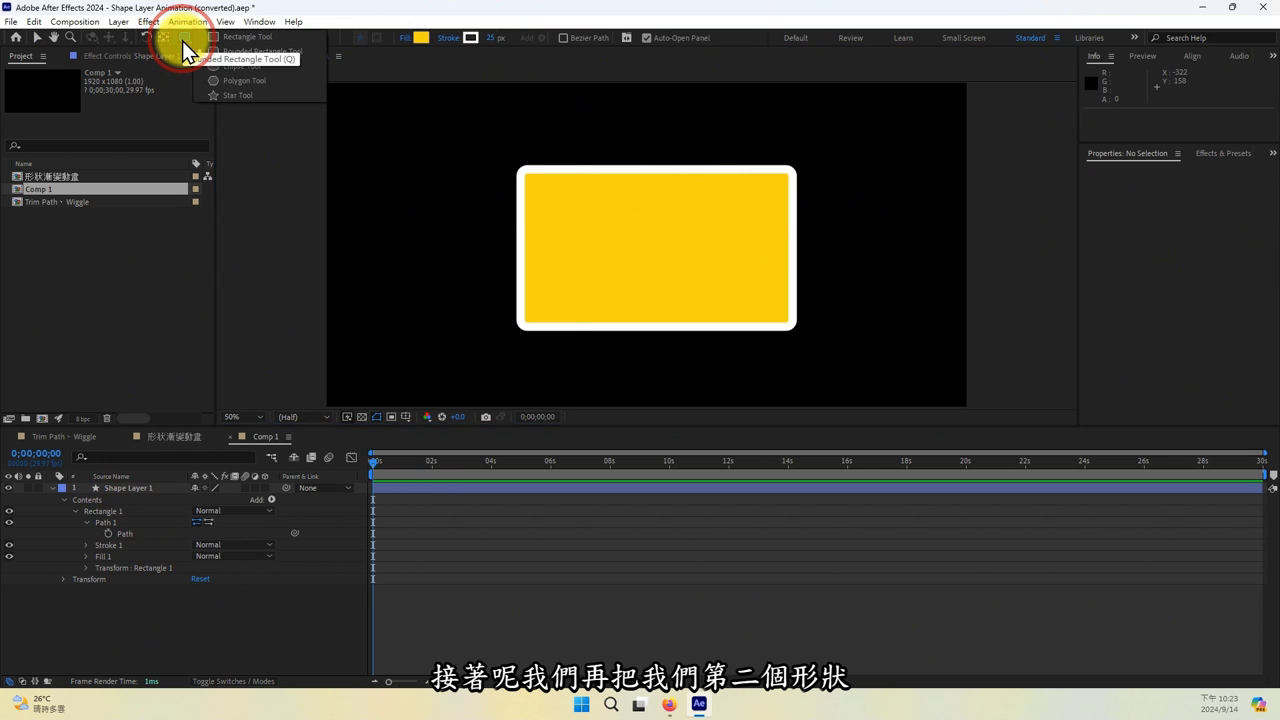
click(183, 452)
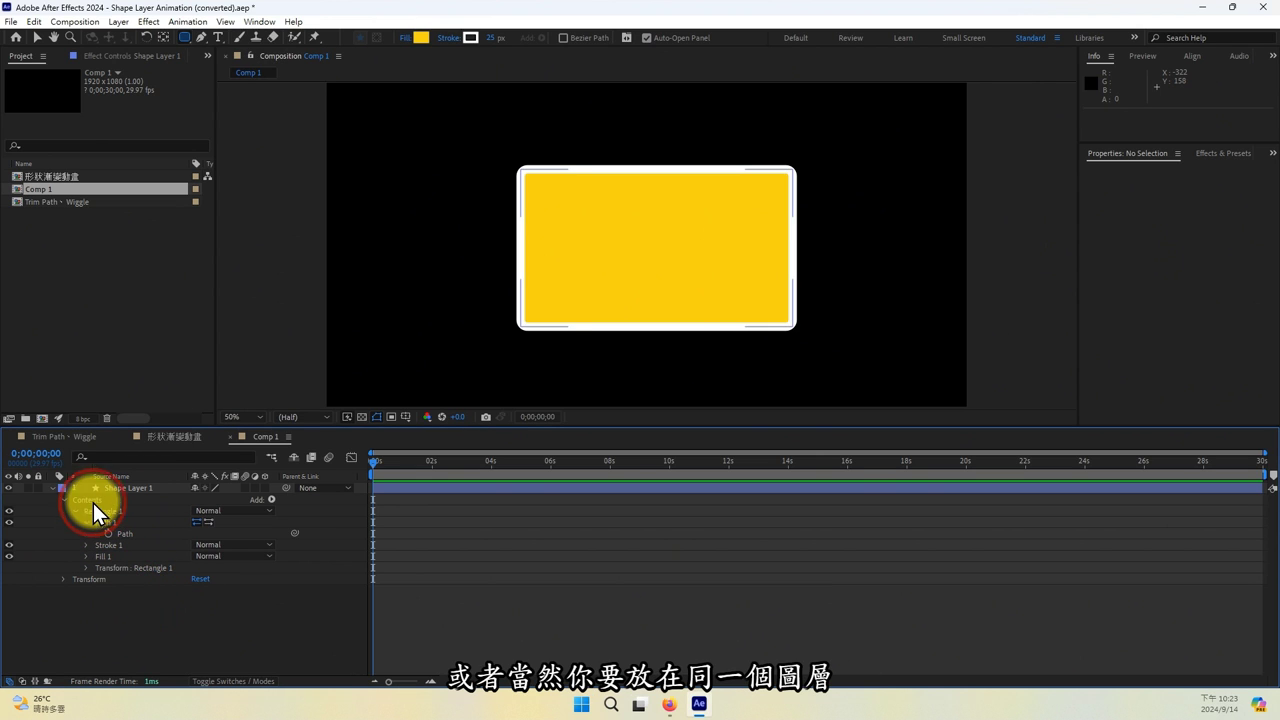
click(124, 488)
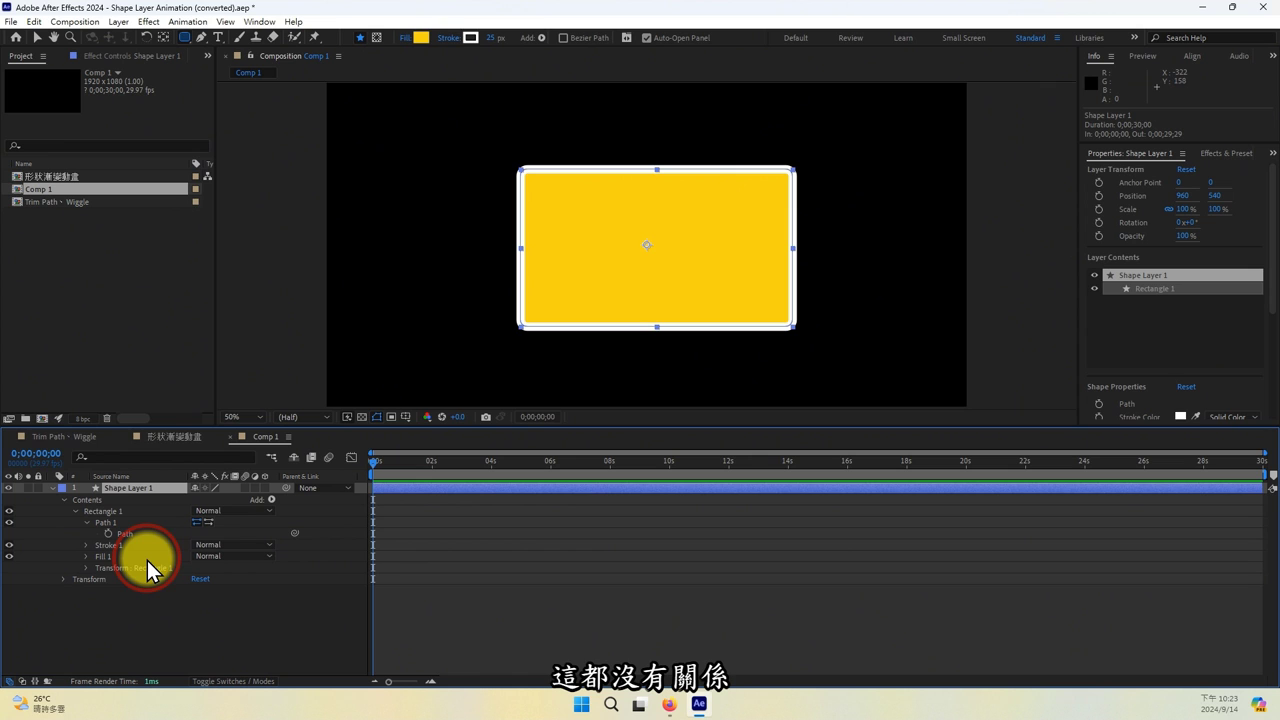
click(132, 615)
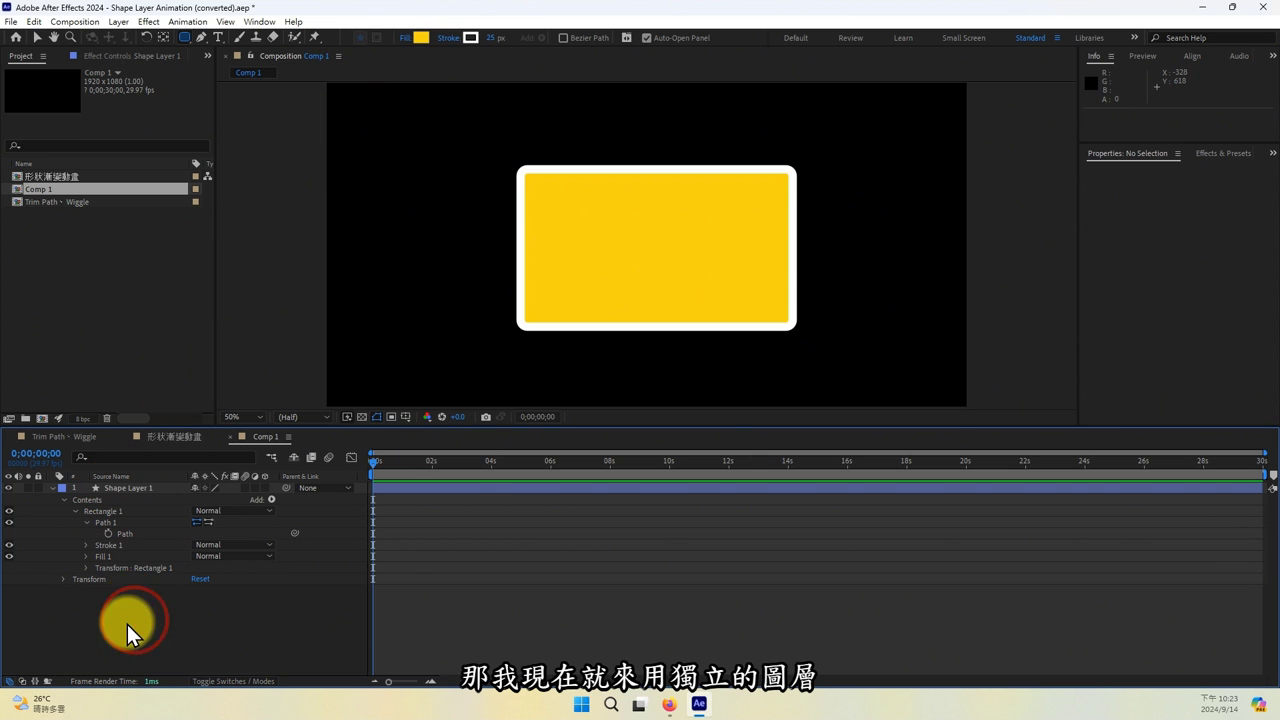
- Draw a circle about 550 px across over the yellow rectangle on a separate shape layer, filled with green 458011
click(420, 38)
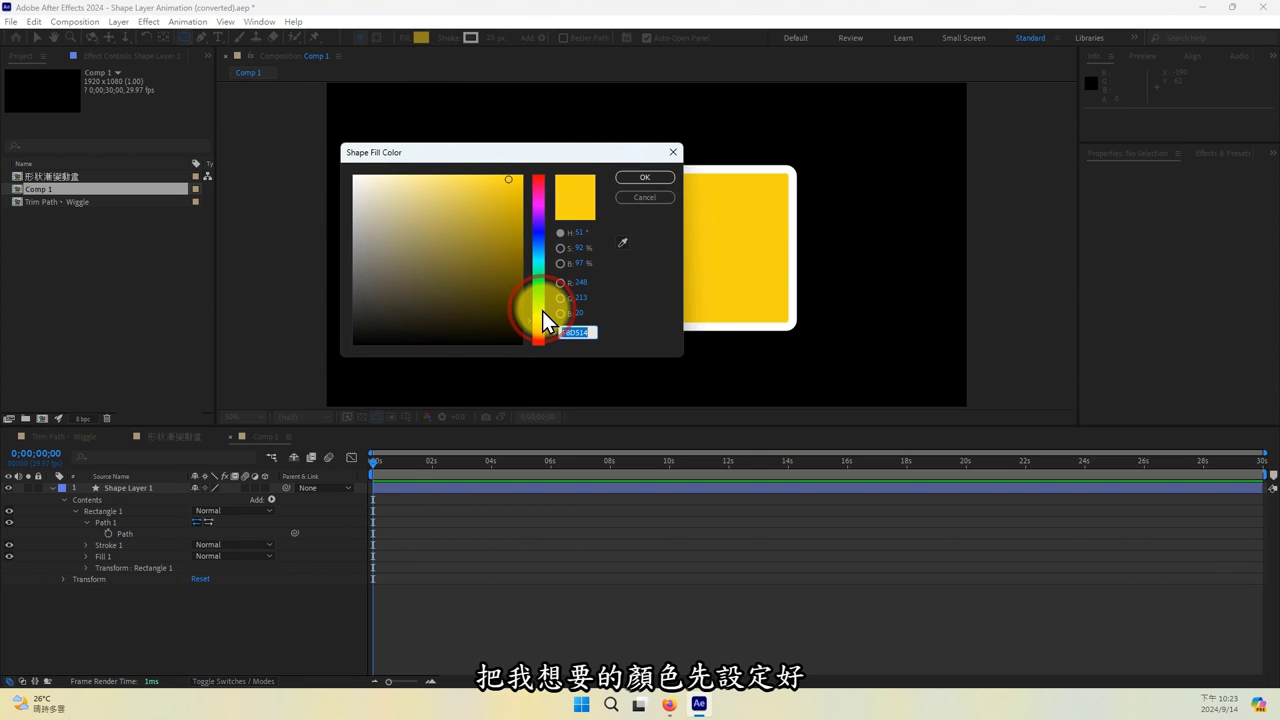
drag(538, 314, 538, 300)
drag(495, 305, 500, 259)
click(632, 187)
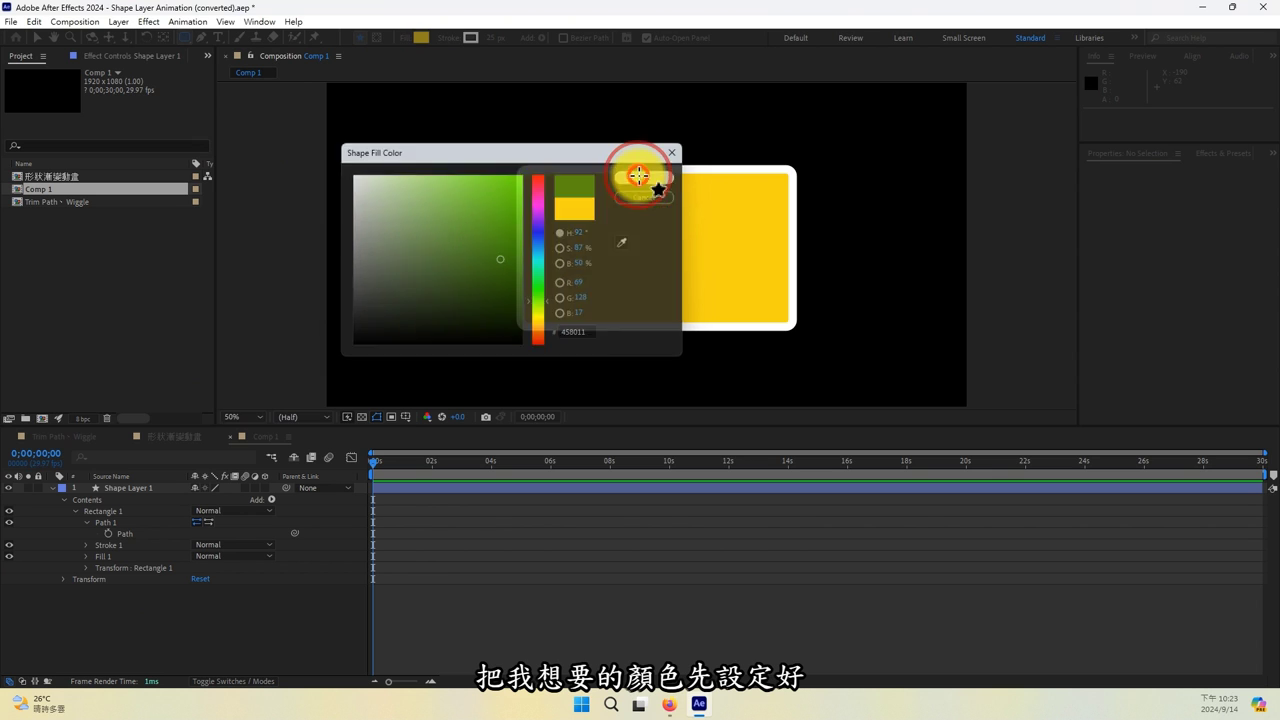
click(181, 40)
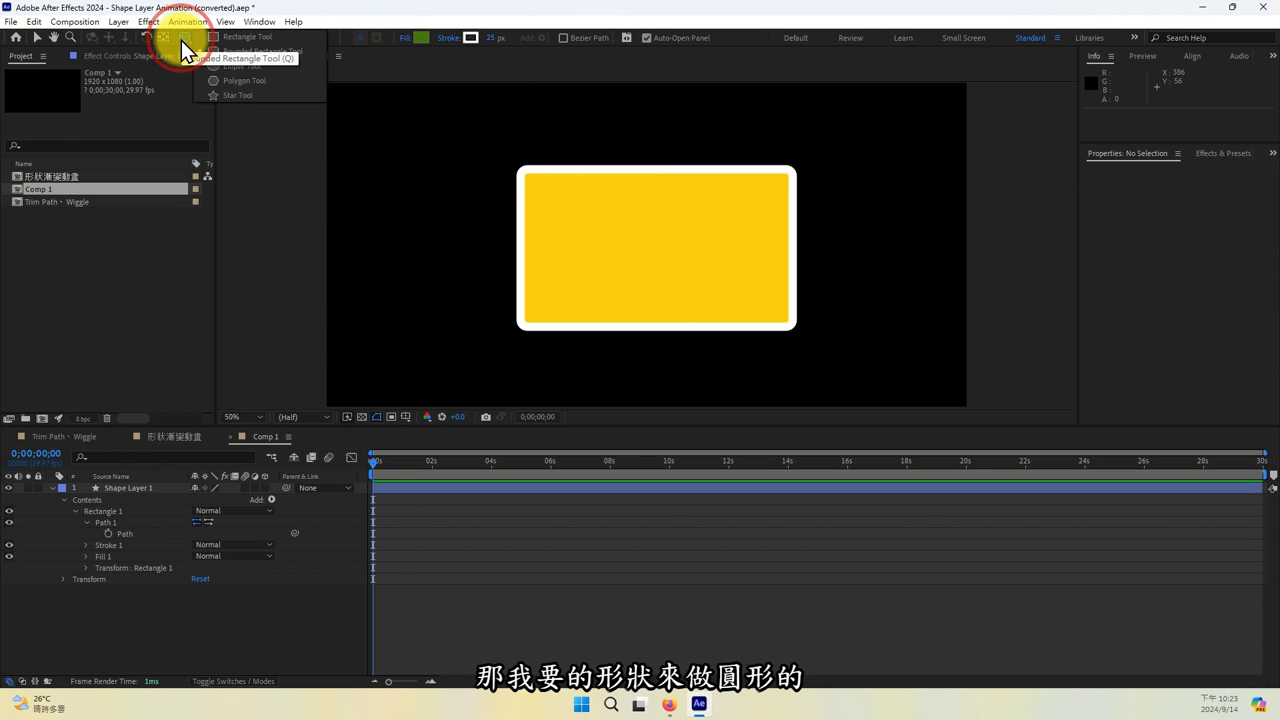
click(212, 72)
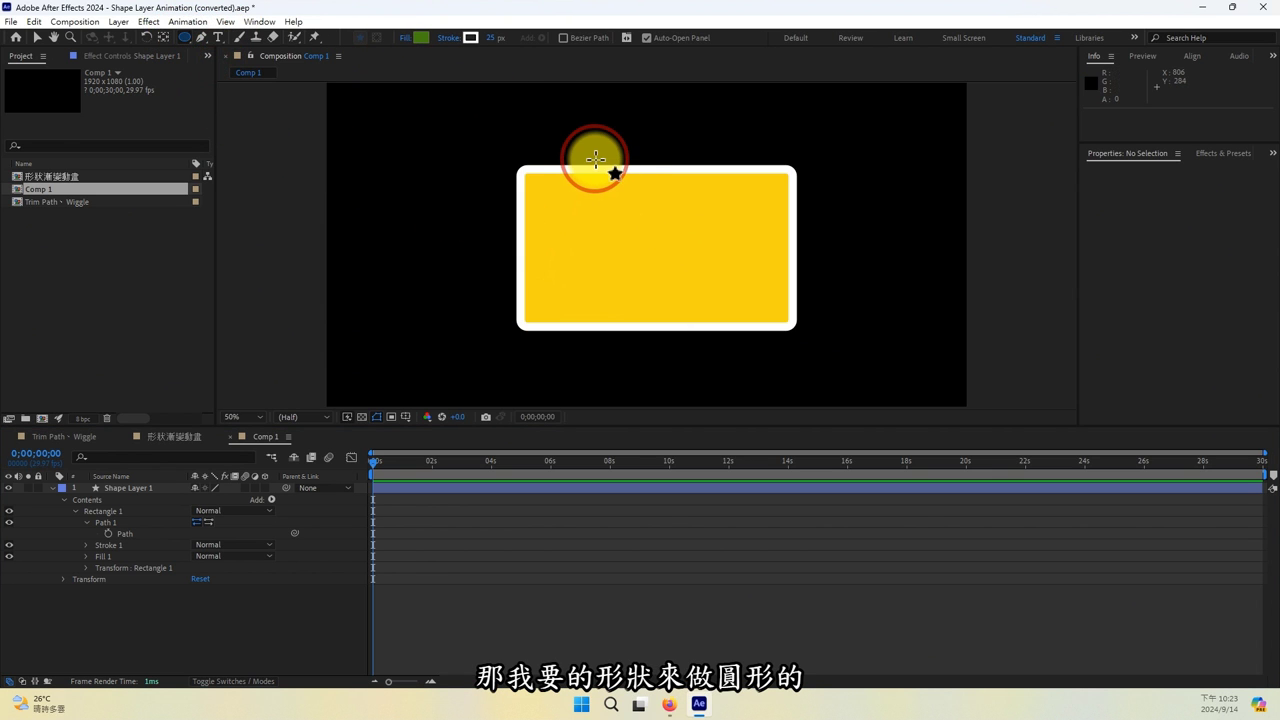
drag(595, 159, 741, 343)
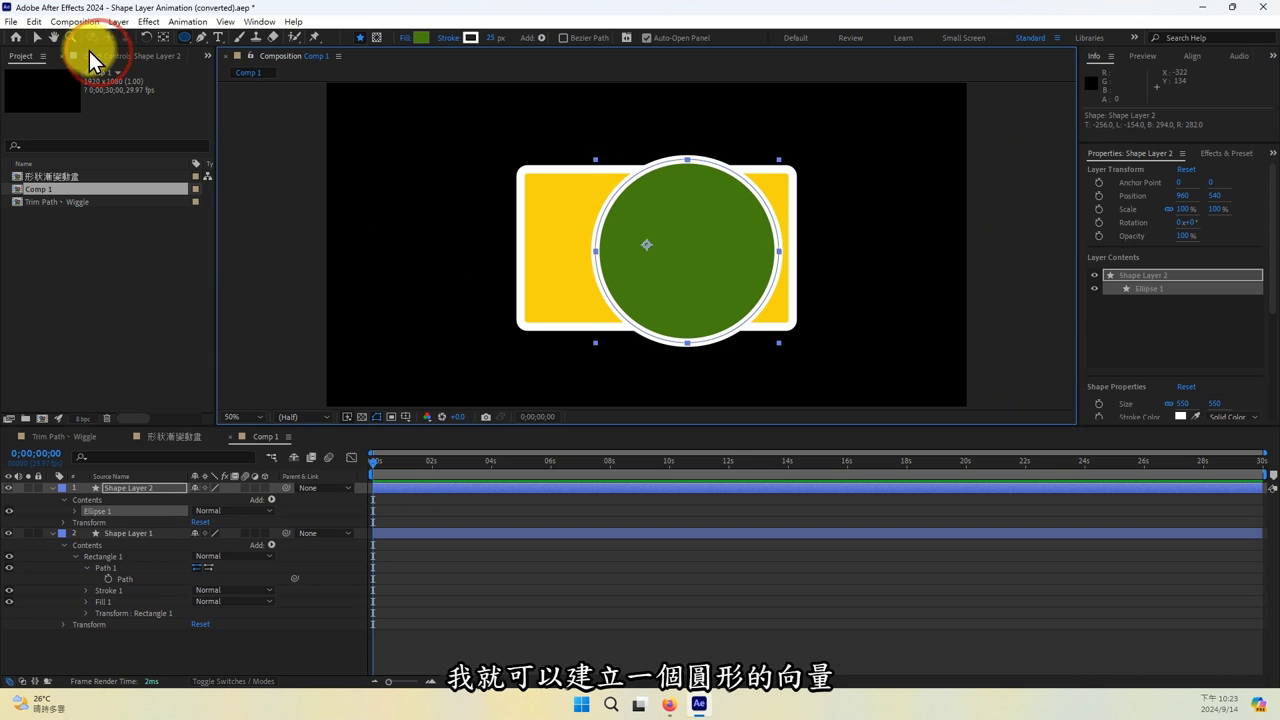
- Move the green circle so that it is centred on the yellow rectangle
click(36, 37)
click(696, 250)
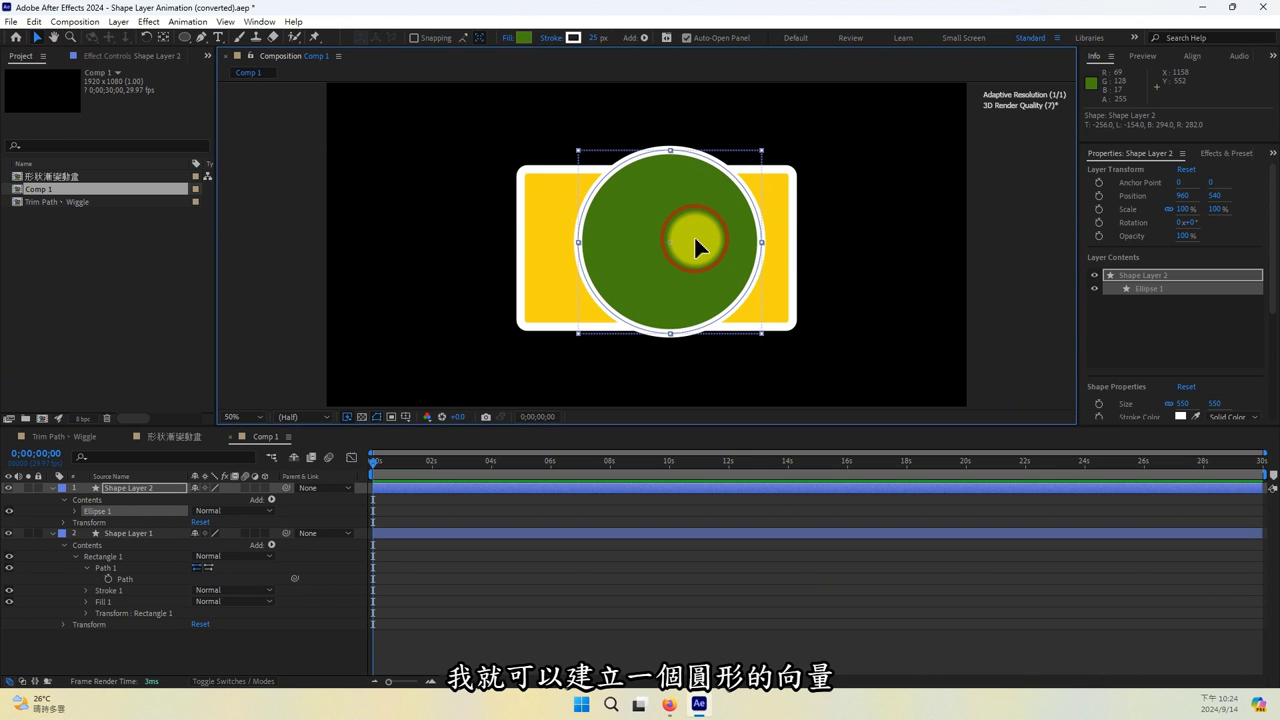
drag(693, 234, 679, 242)
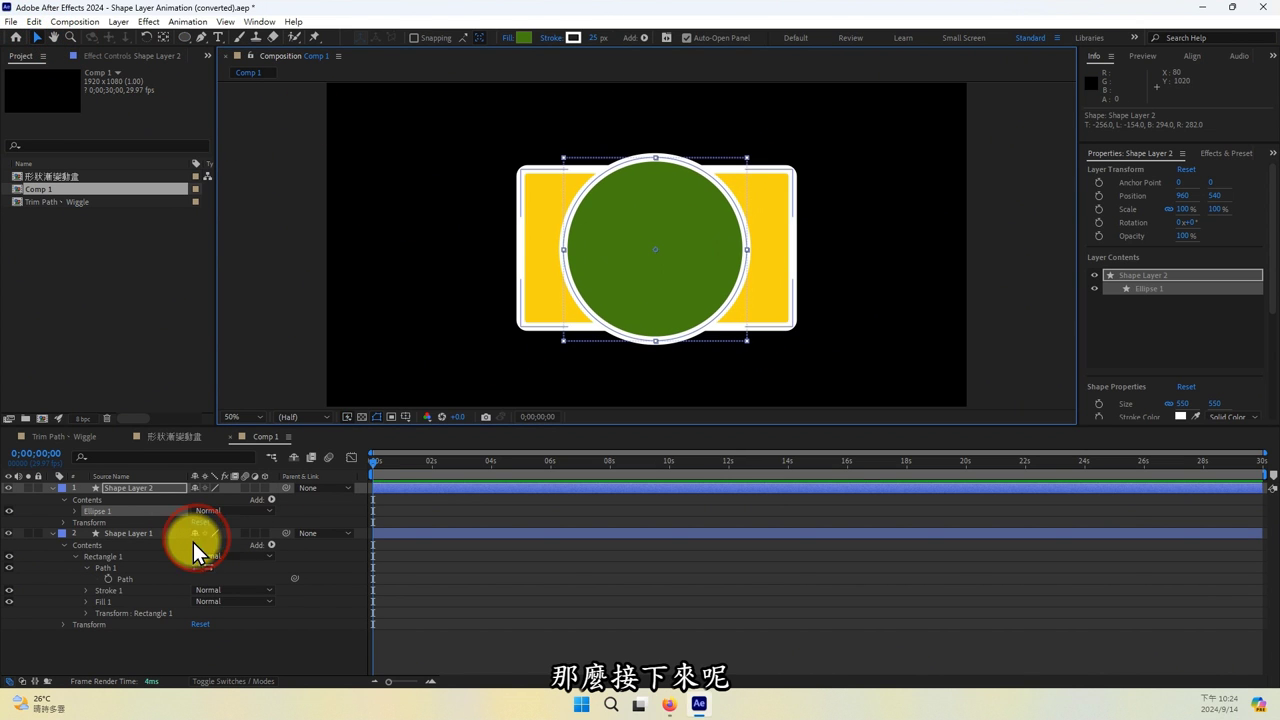
- Expand Ellipse 1 on Shape Layer 2 and convert its Ellipse Path 1 to a Bezier path
click(89, 518)
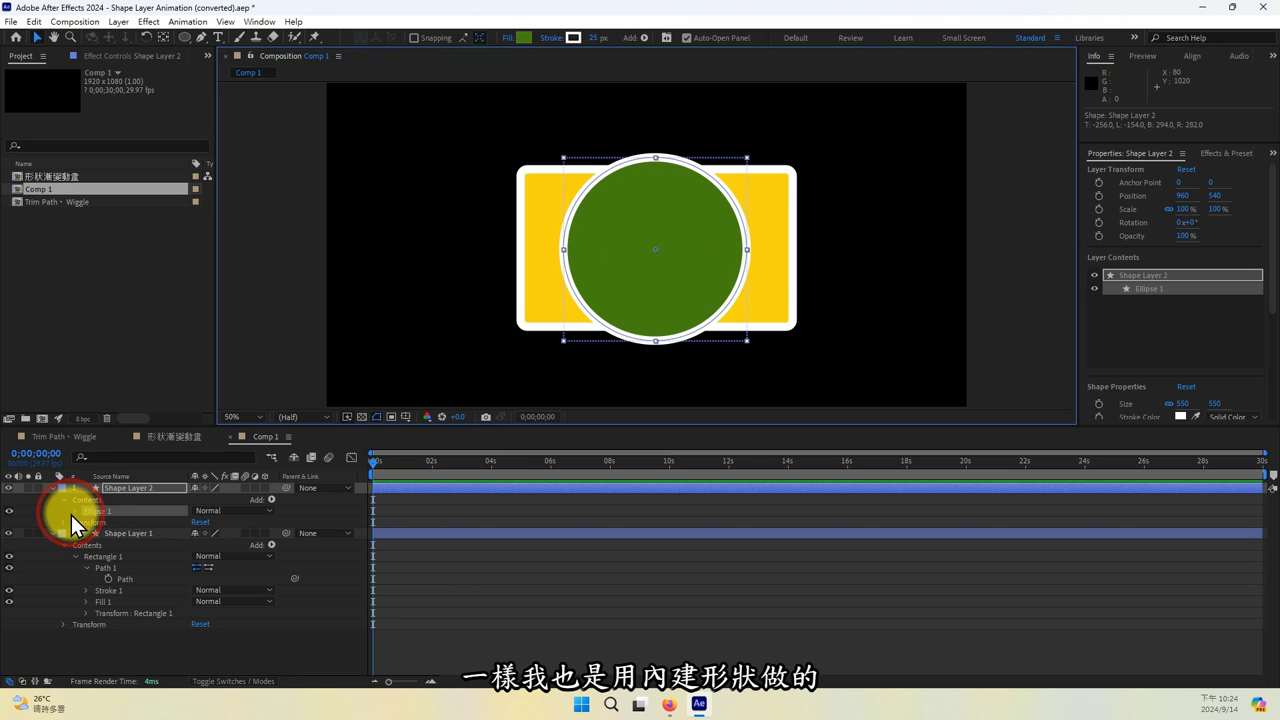
click(77, 512)
click(113, 522)
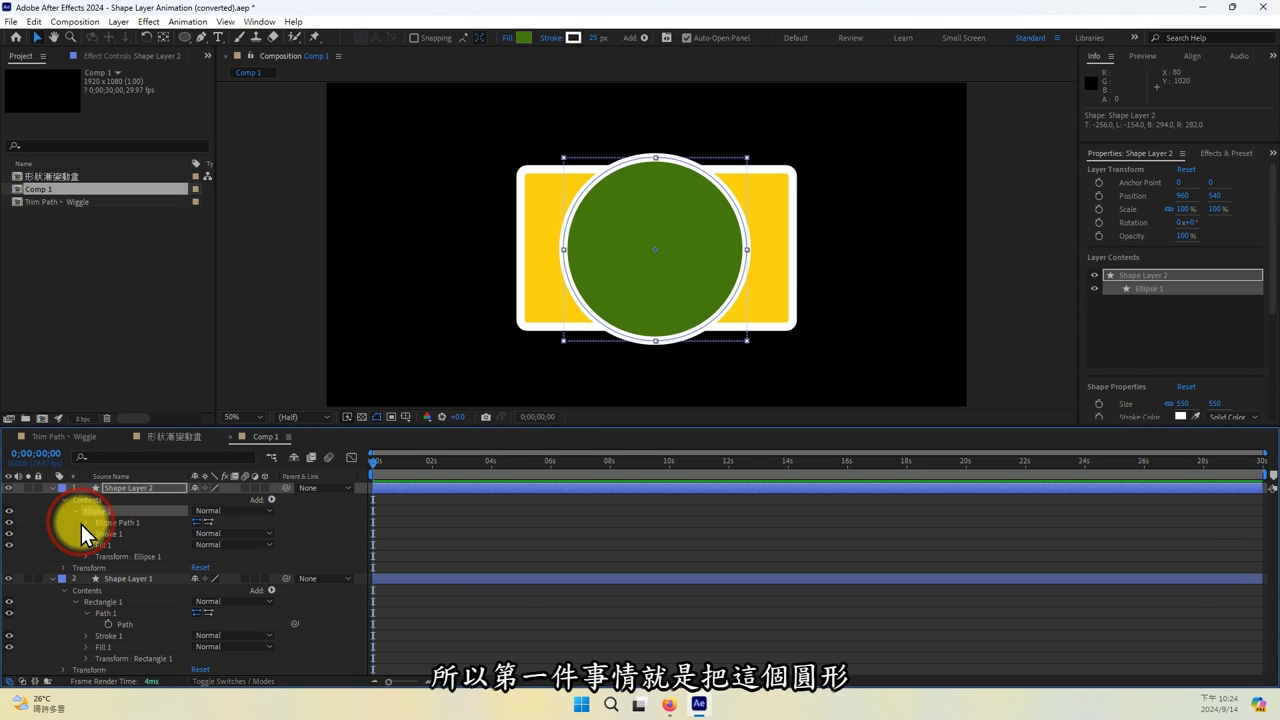
right_click(118, 529)
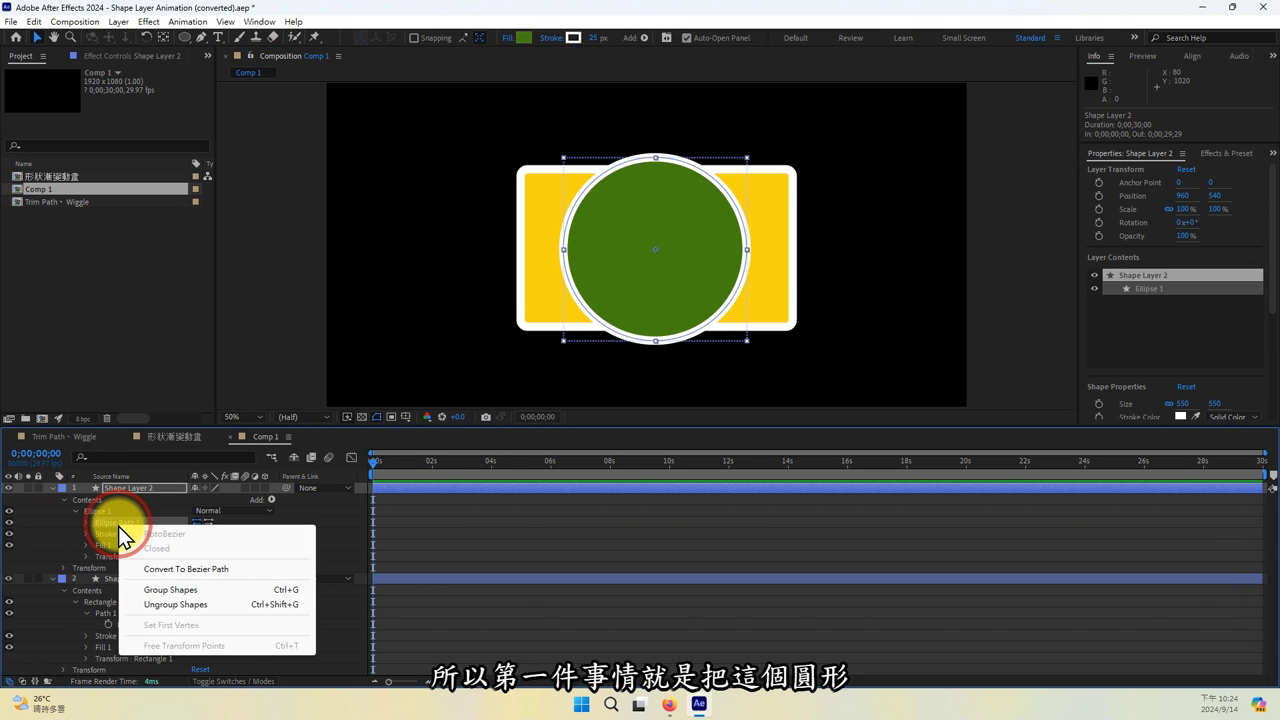
click(208, 572)
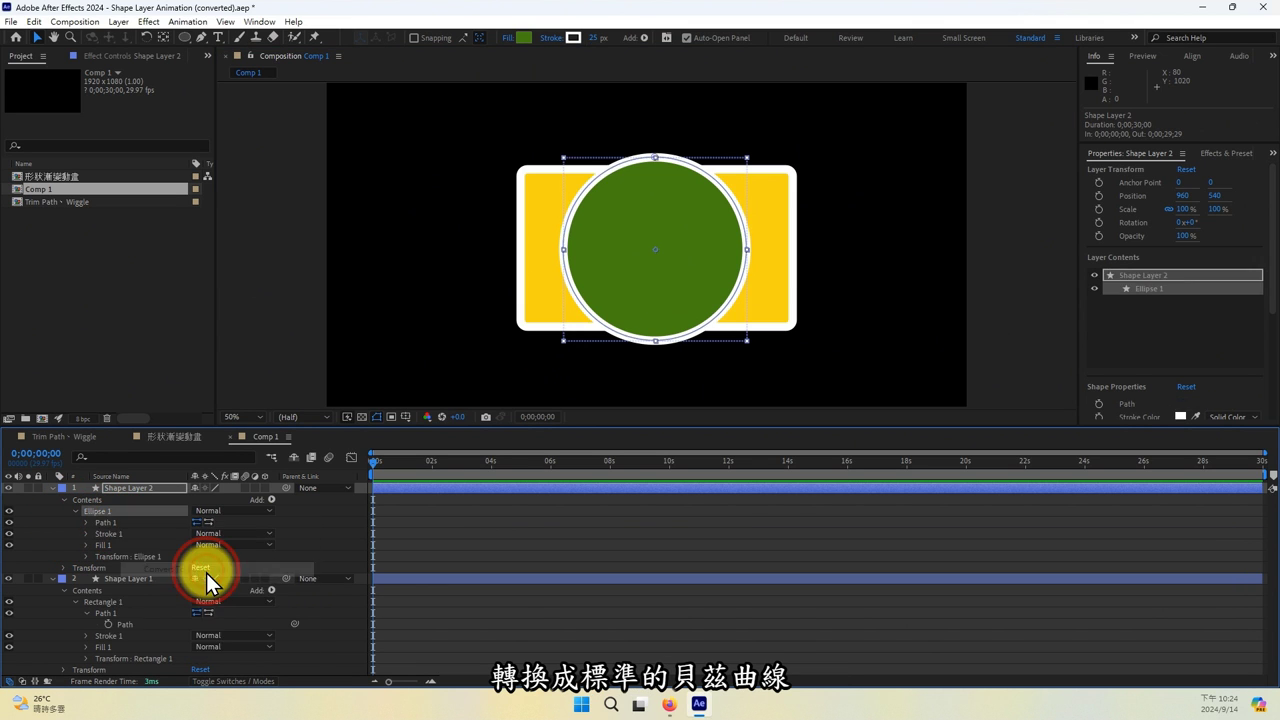
- Enlarge the timeline area and rename the rectangle's layer, Shape Layer 1, as 黃色矩形
drag(432, 430, 481, 366)
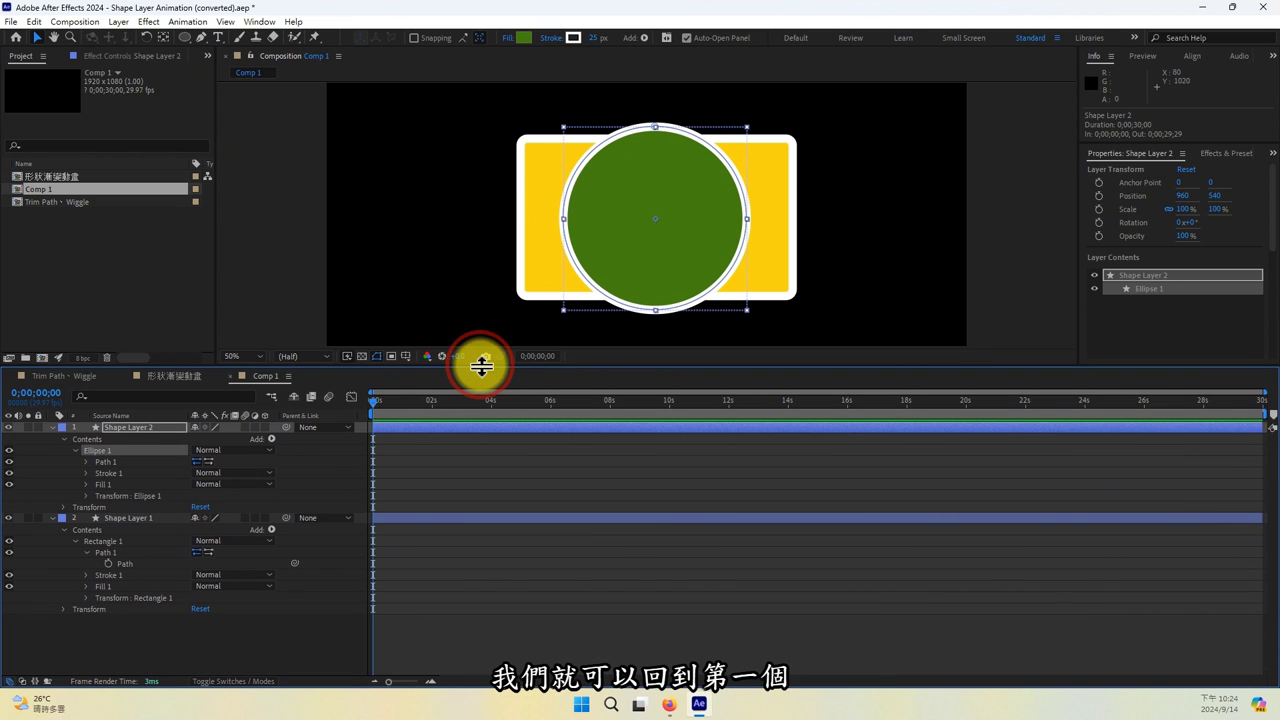
click(126, 519)
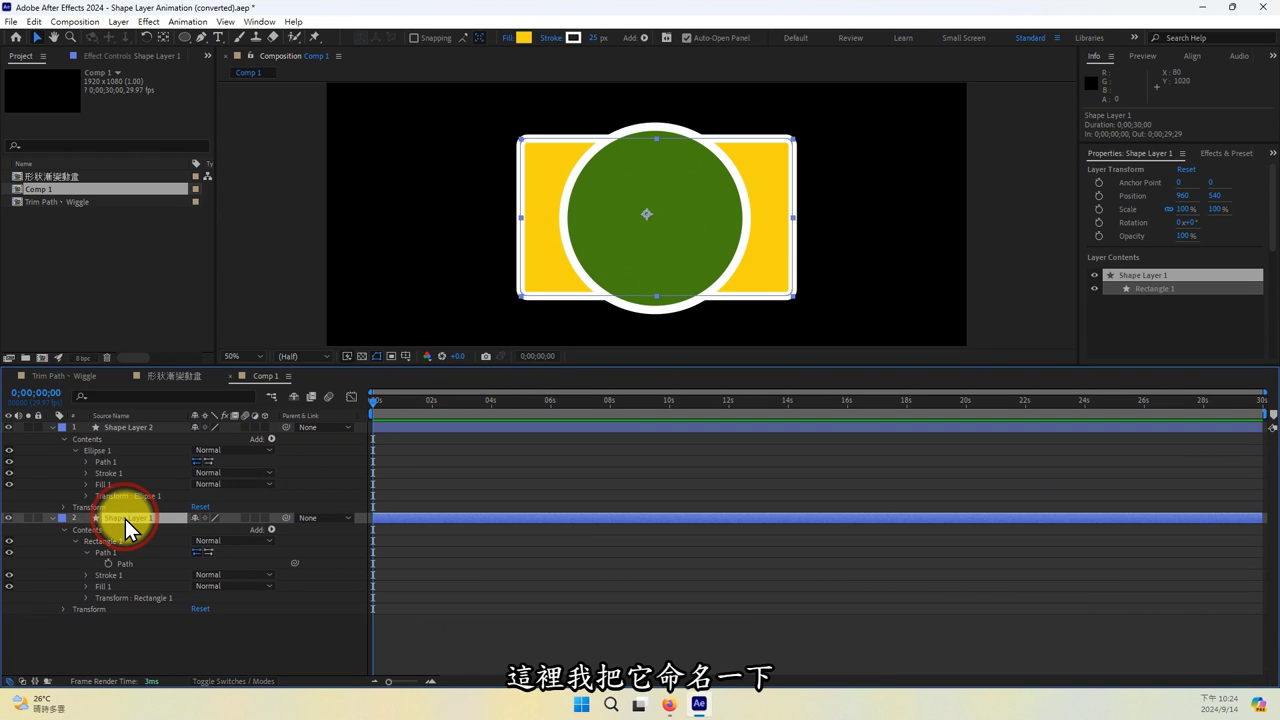
key(Return)
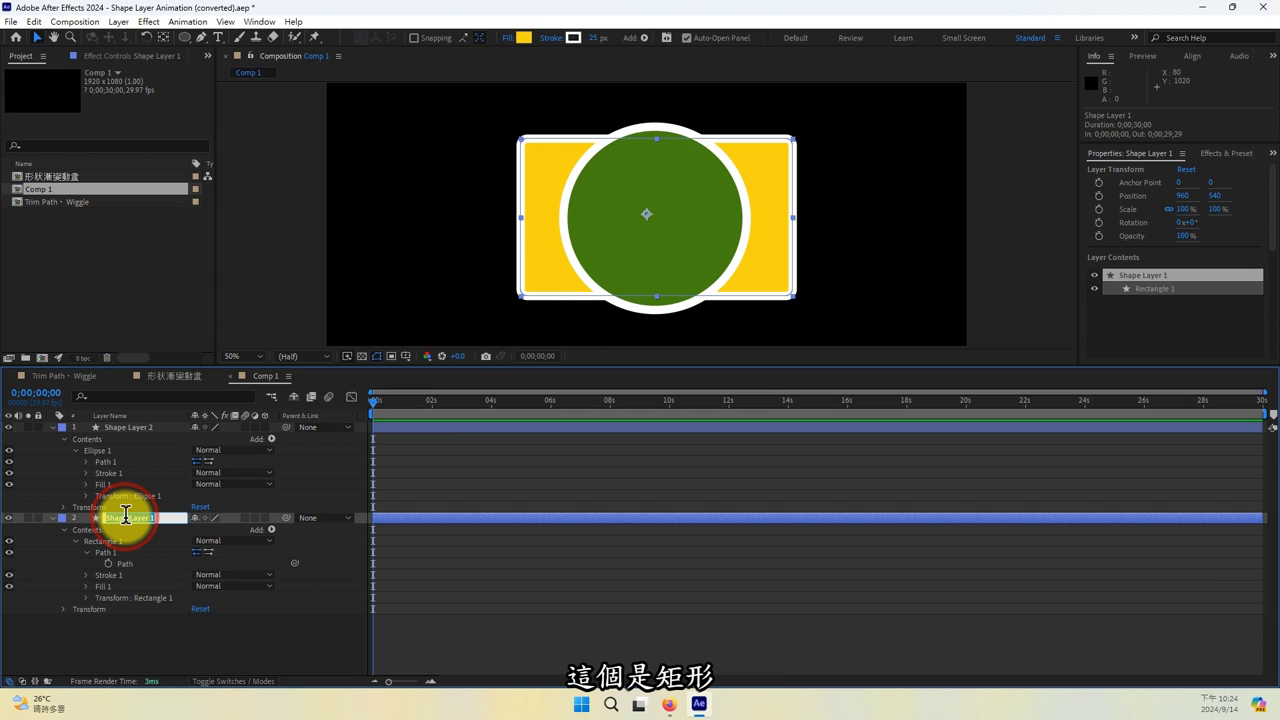
text(黃色)
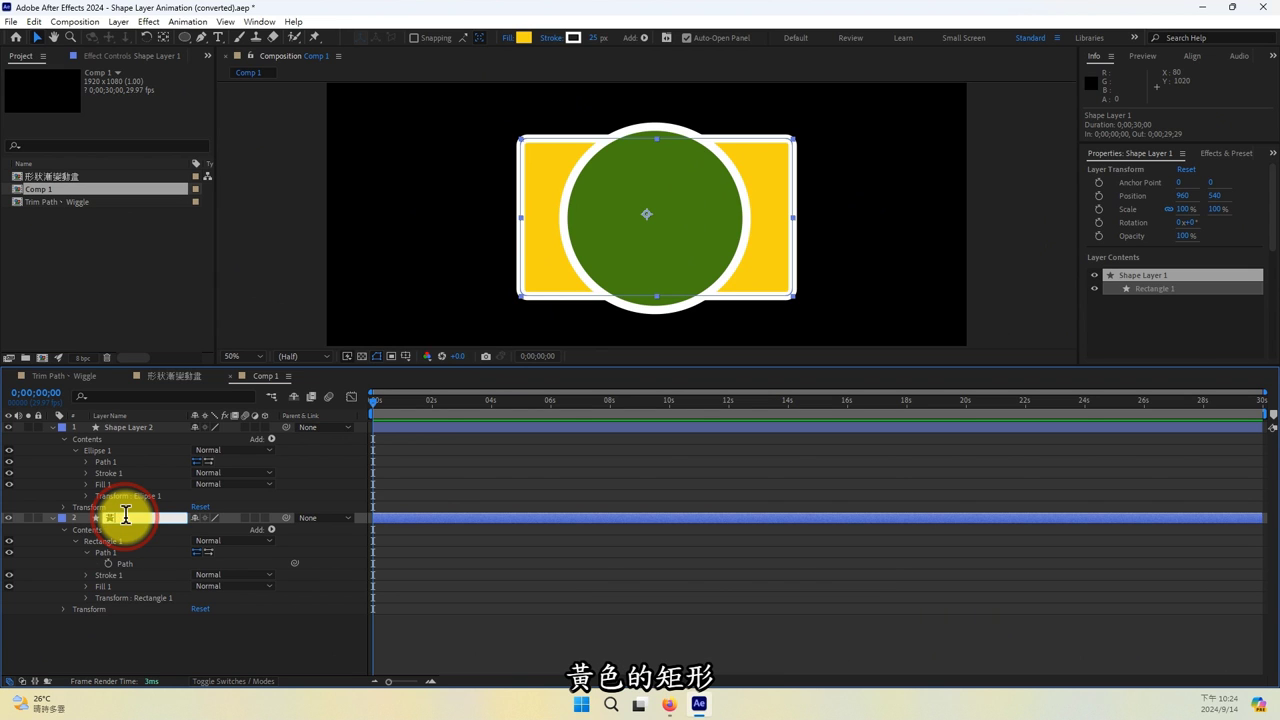
key(Return)
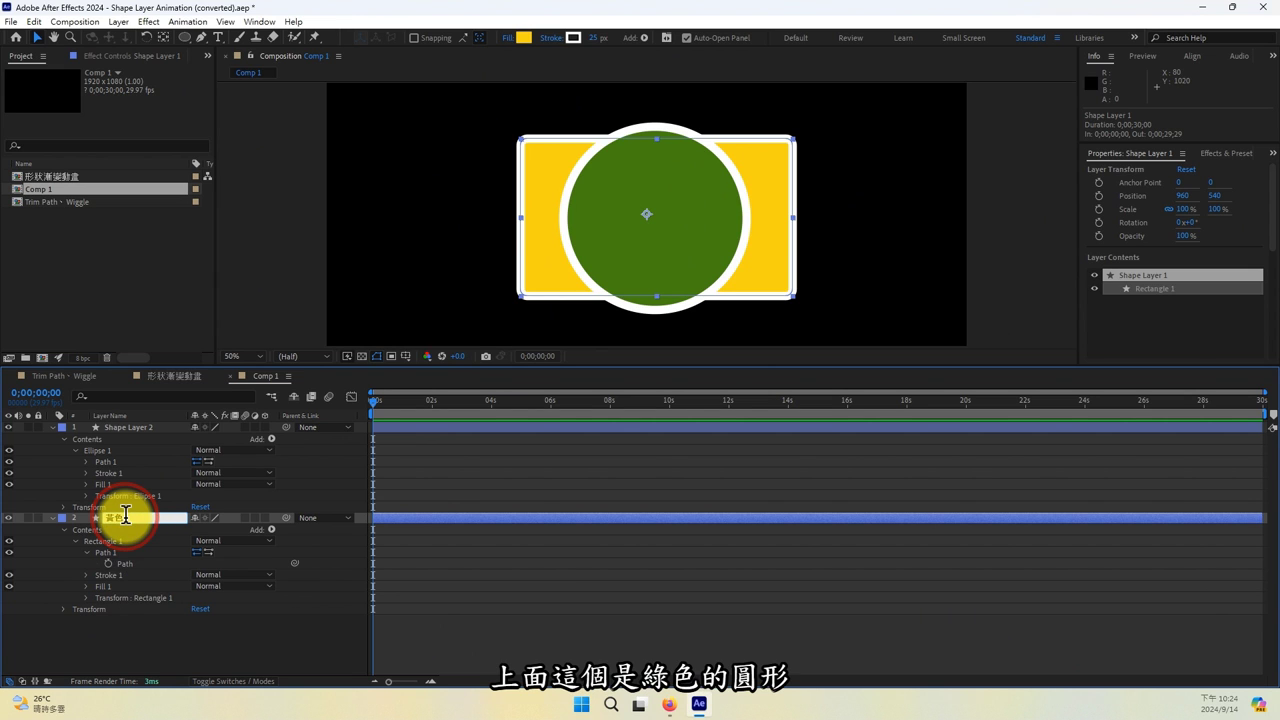
text(矩形)
key(Return)
key(Return)
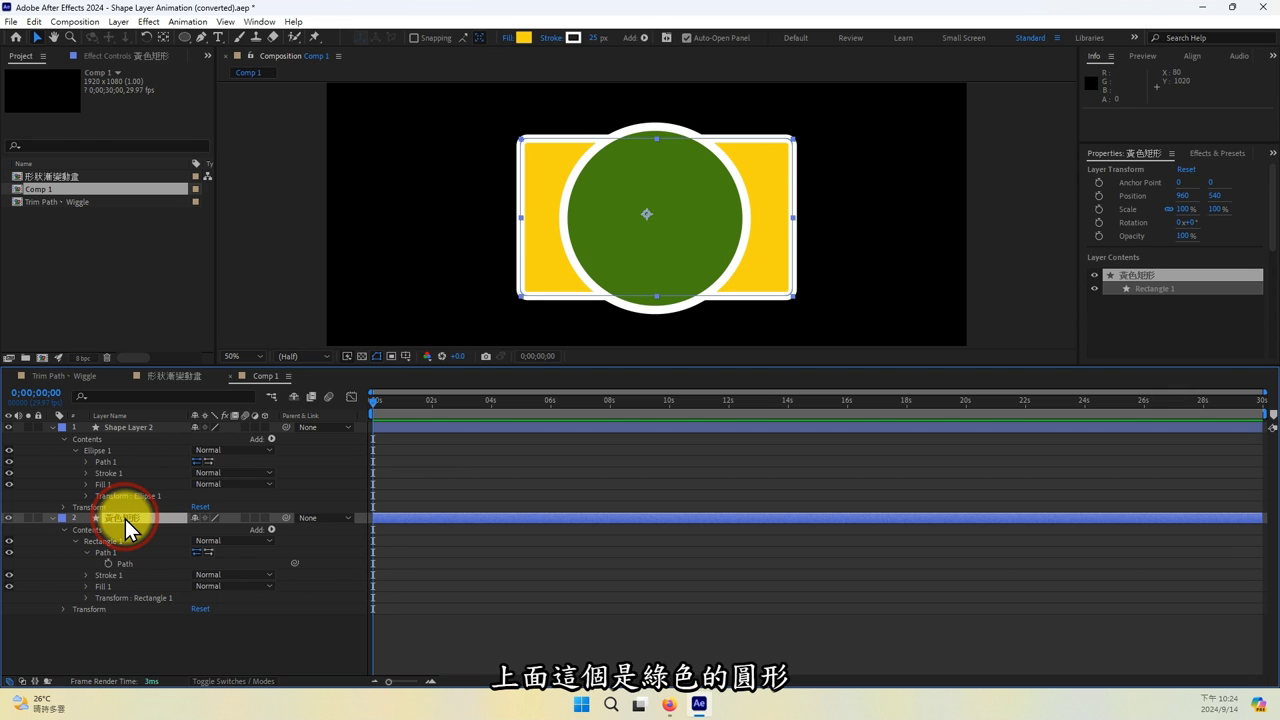
- Rename the circle's layer, Shape Layer 2, as 綠色圓形
click(128, 427)
key(Return)
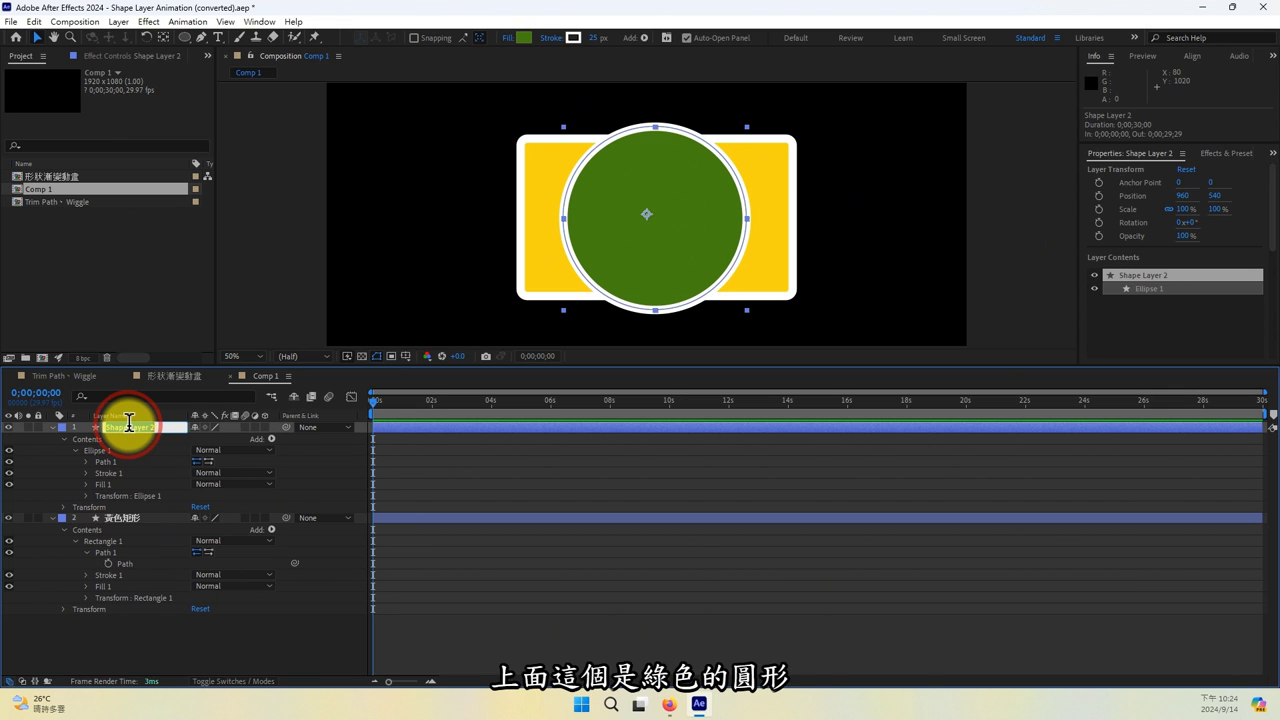
text(綠色)
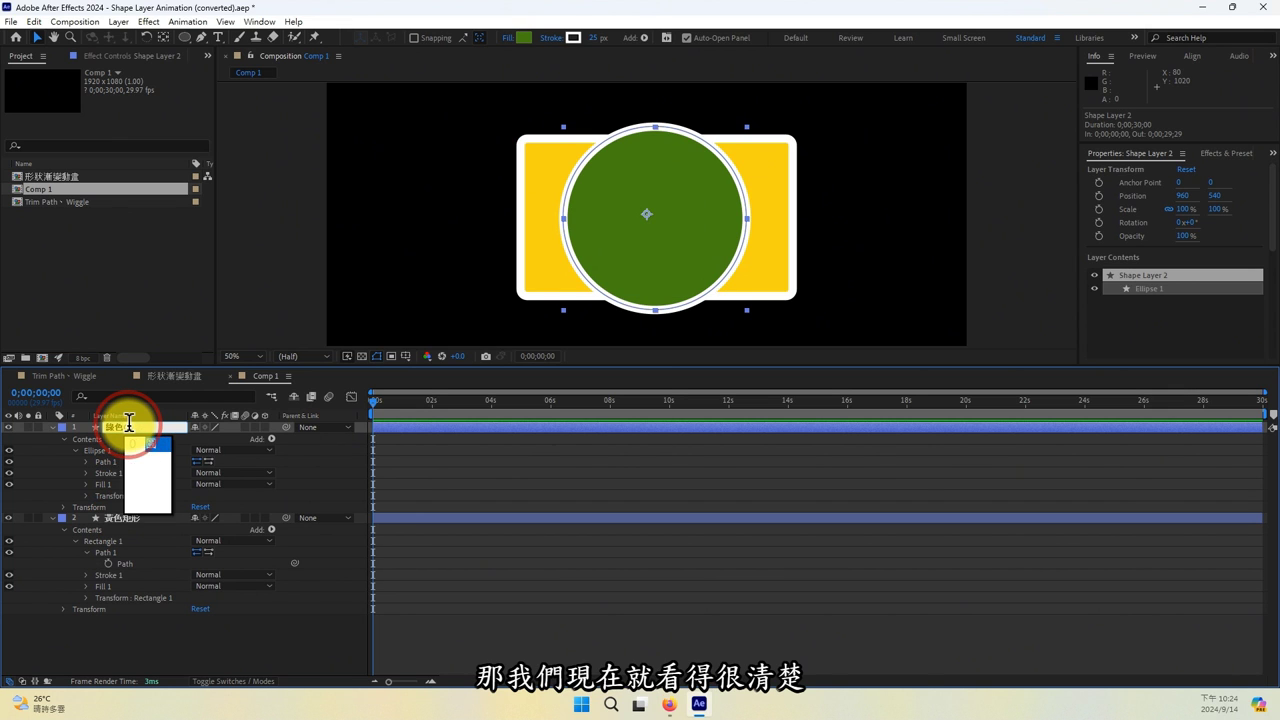
text(圓形)
key(Return)
key(Return)
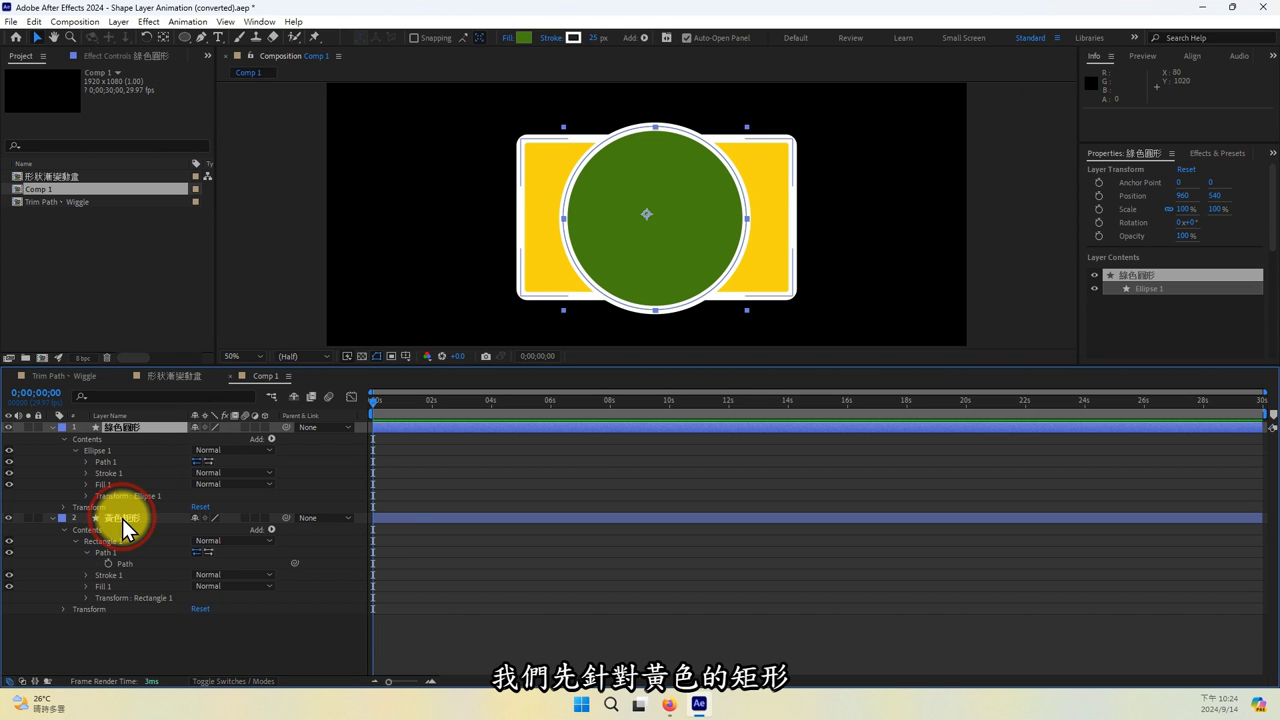
- Hide the 綠色圓形 layer and set a Path keyframe for the yellow rectangle at 0;00;00;00
click(9, 427)
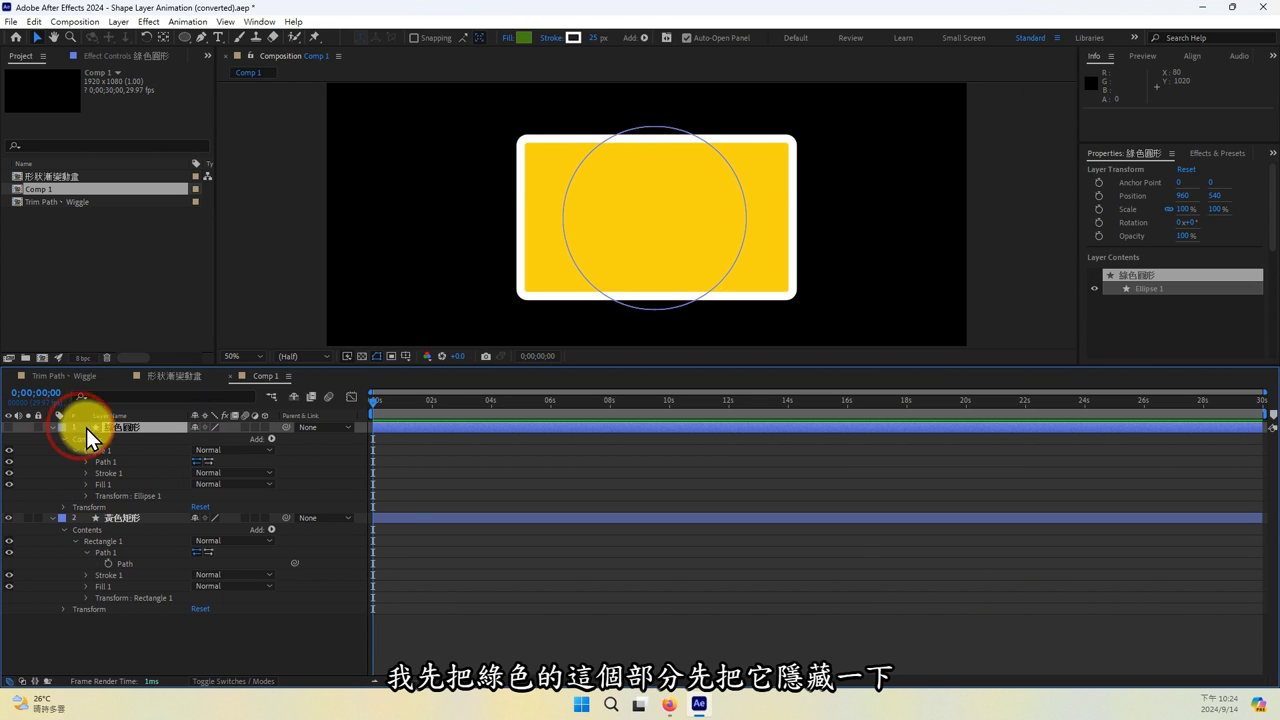
click(124, 518)
click(105, 553)
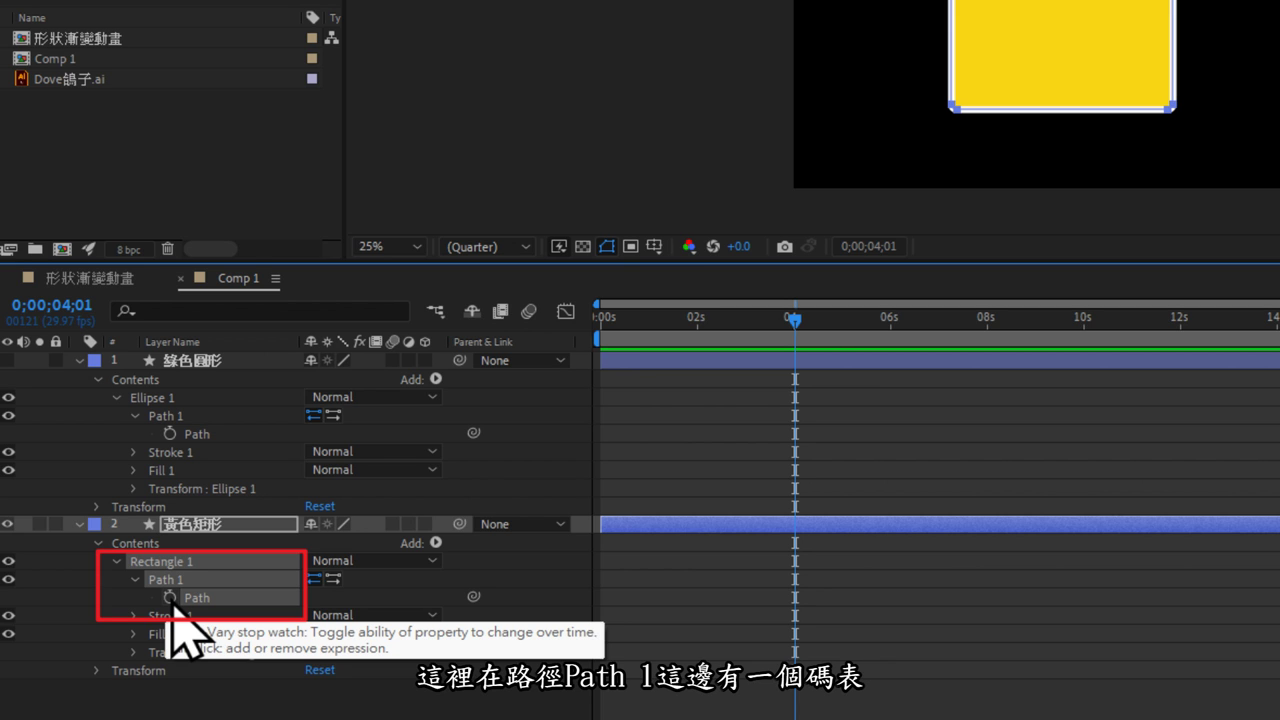
click(170, 597)
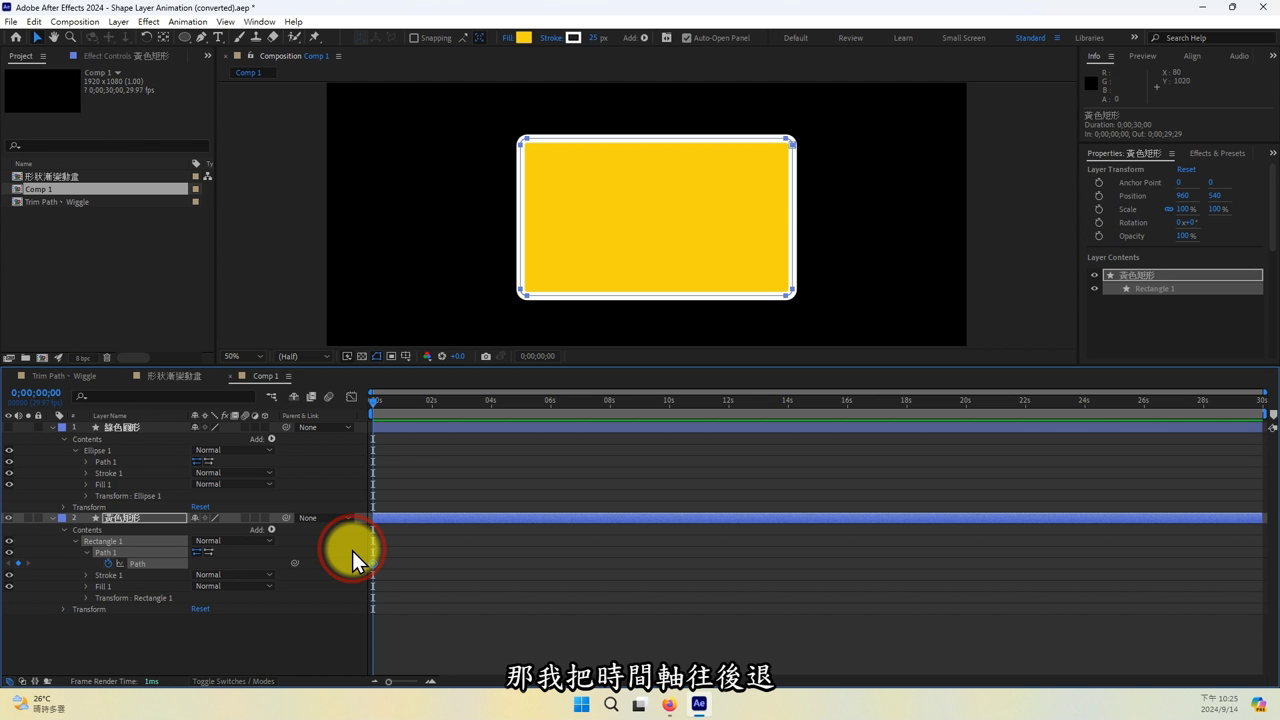
- At 0;00;03;29, copy the green circle's Path and paste it onto the yellow rectangle's Path as a second keyframe
click(384, 431)
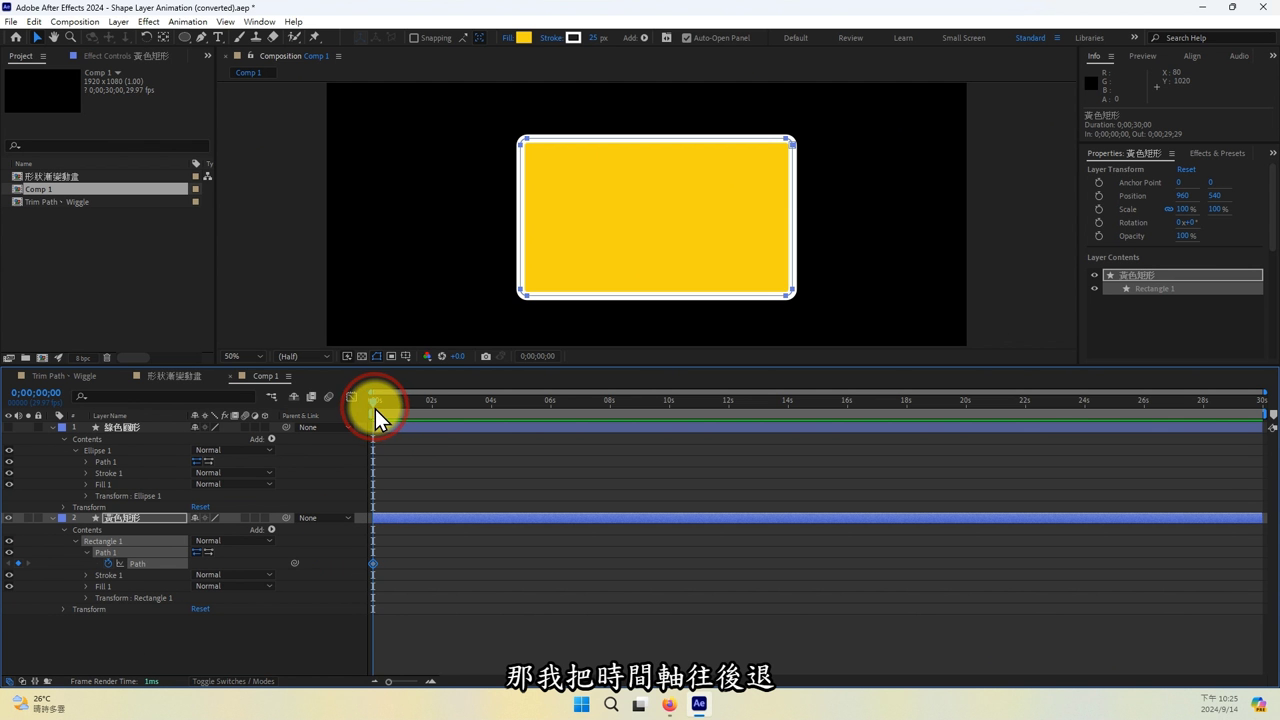
drag(375, 409, 496, 414)
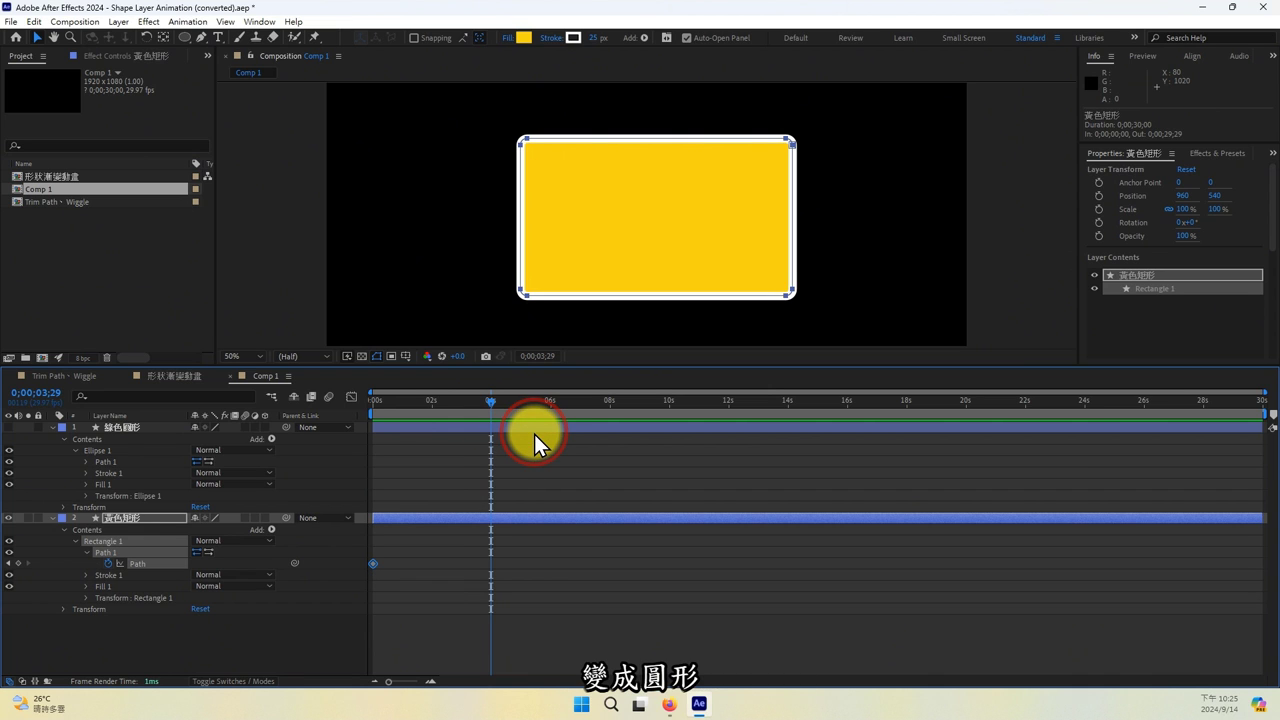
click(89, 461)
click(86, 461)
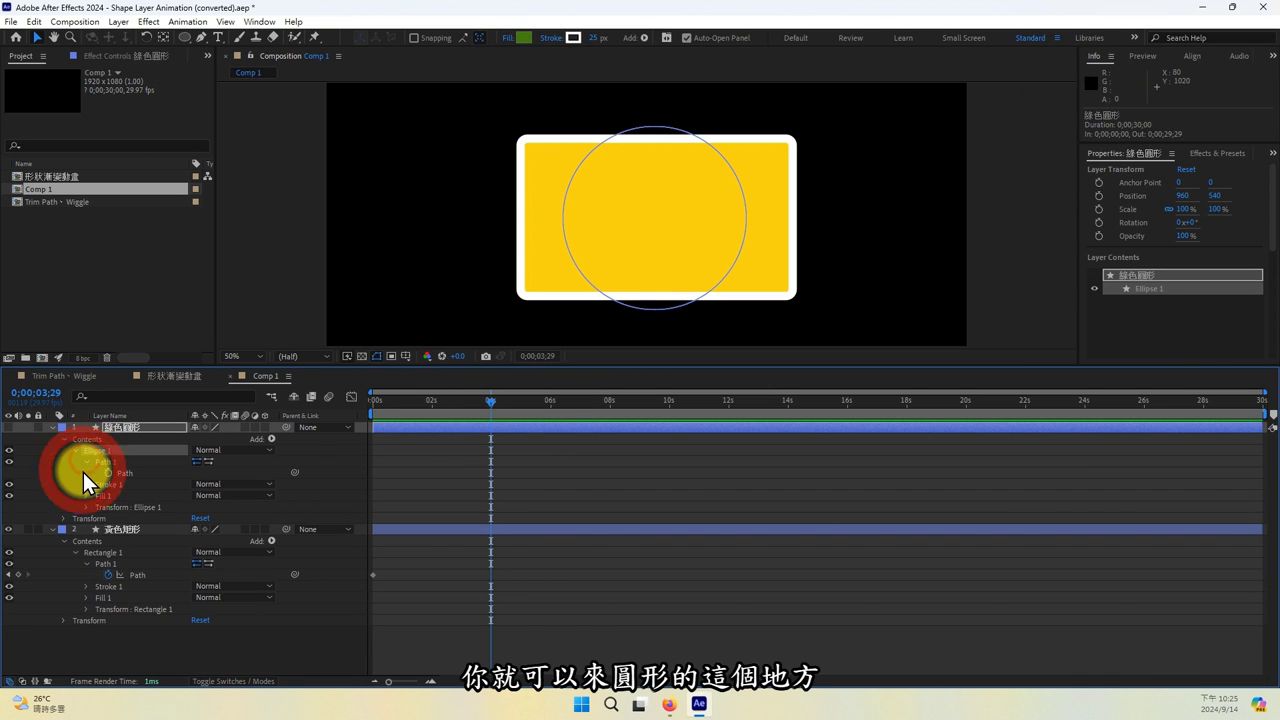
click(122, 472)
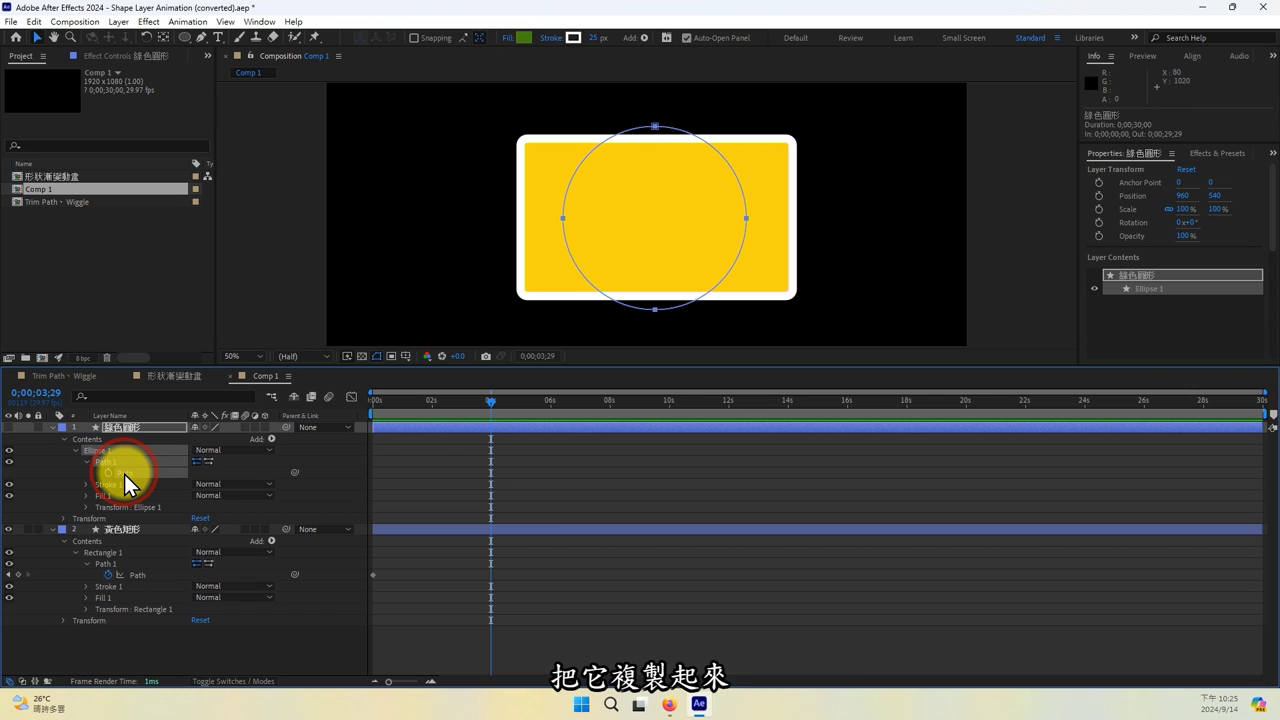
key(ctrl+c)
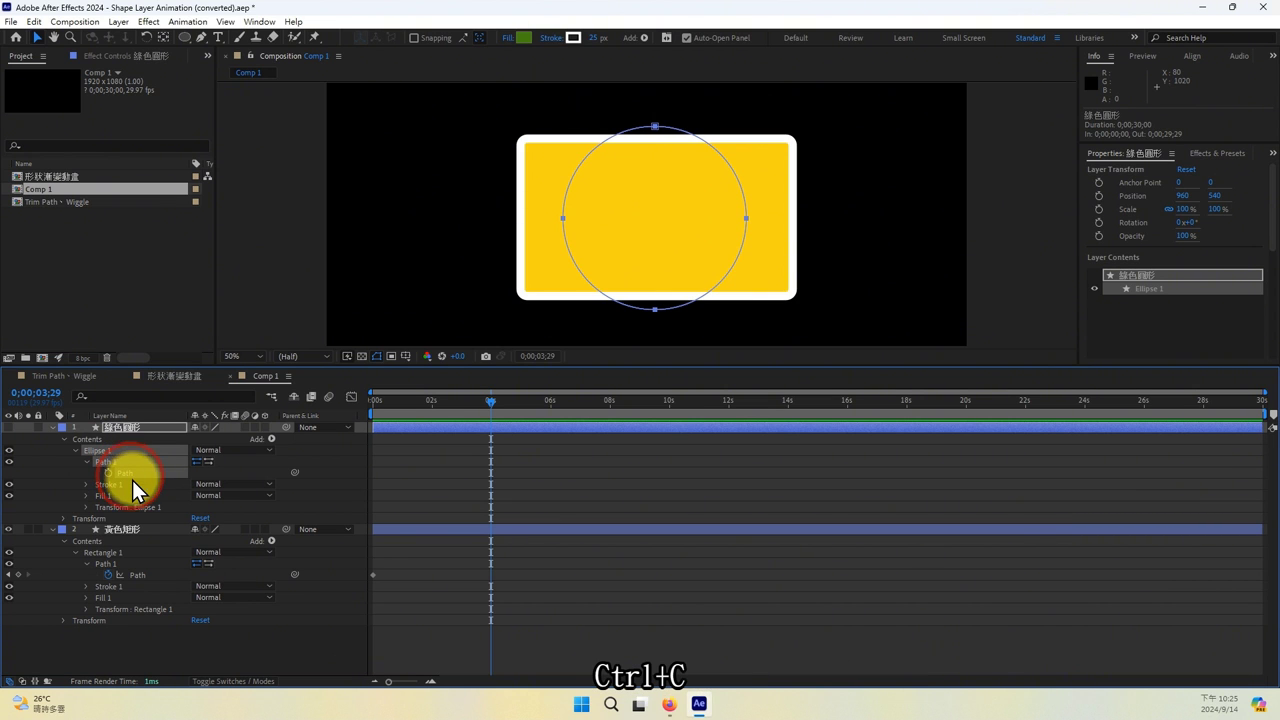
click(136, 574)
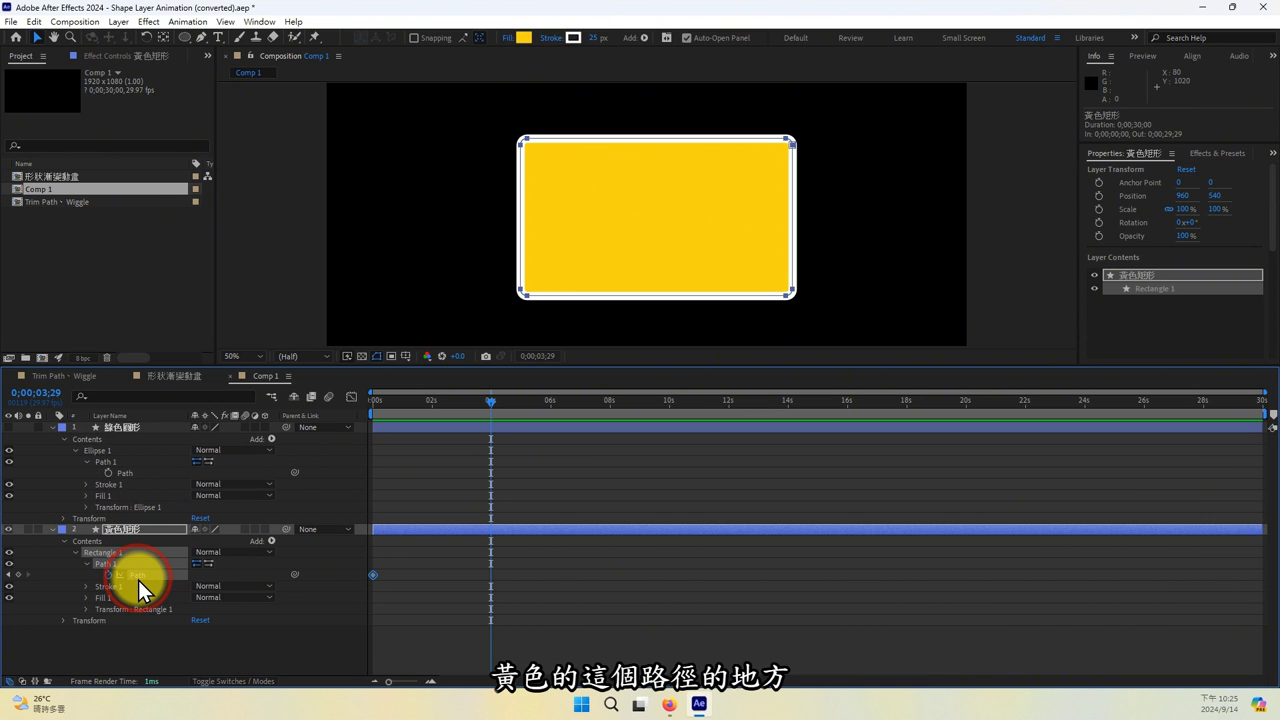
key(ctrl+v)
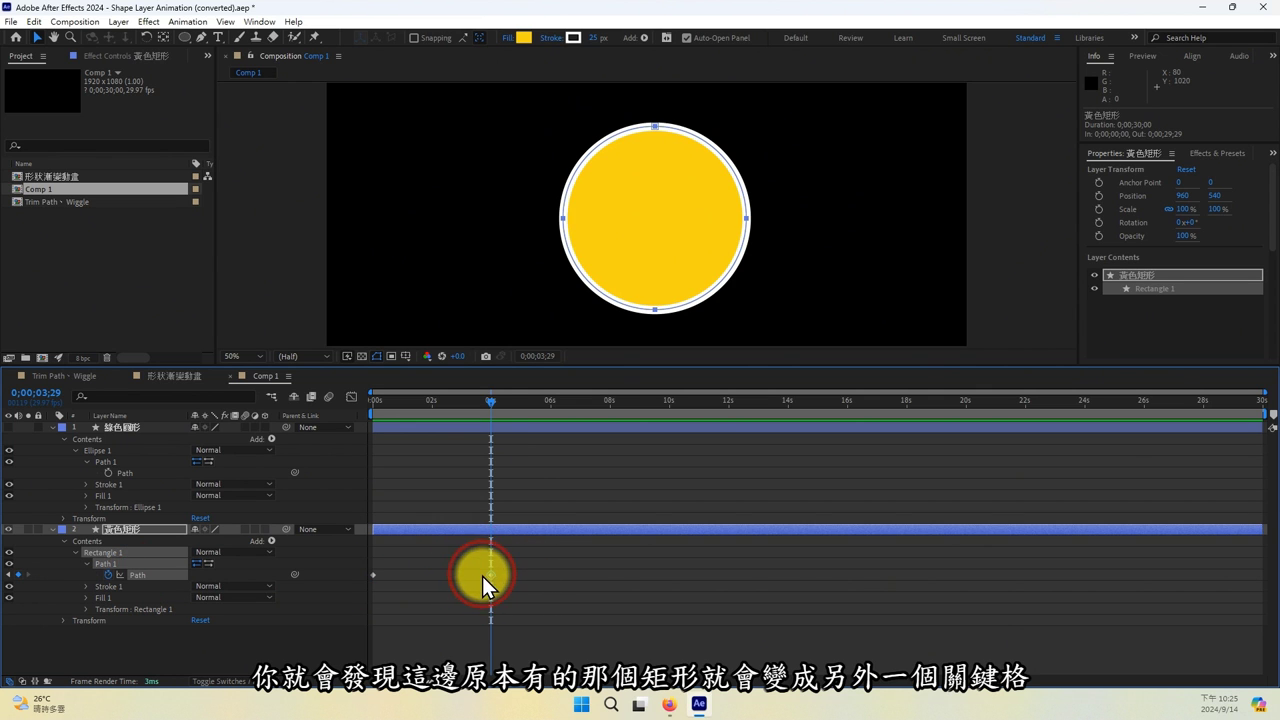
- Return to 0;00;00;00 and set a Color keyframe for Fill 1 of the 黃色矩形 layer
drag(490, 403, 292, 478)
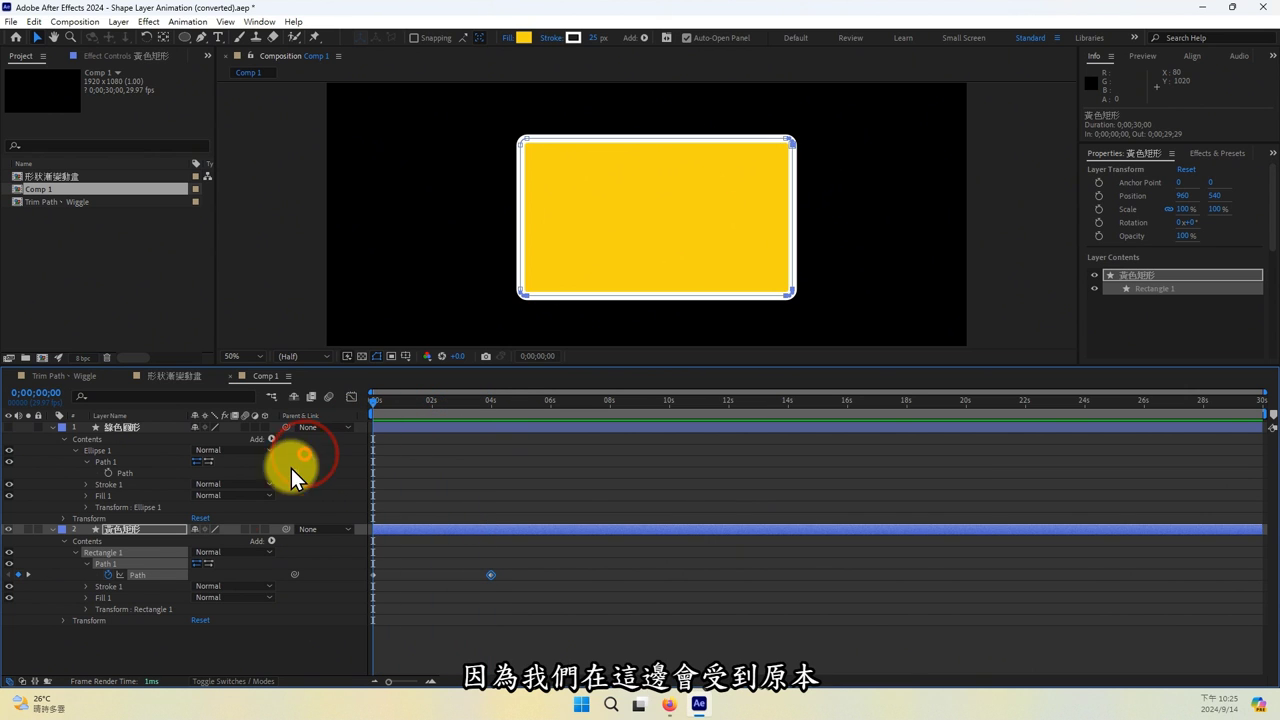
click(86, 597)
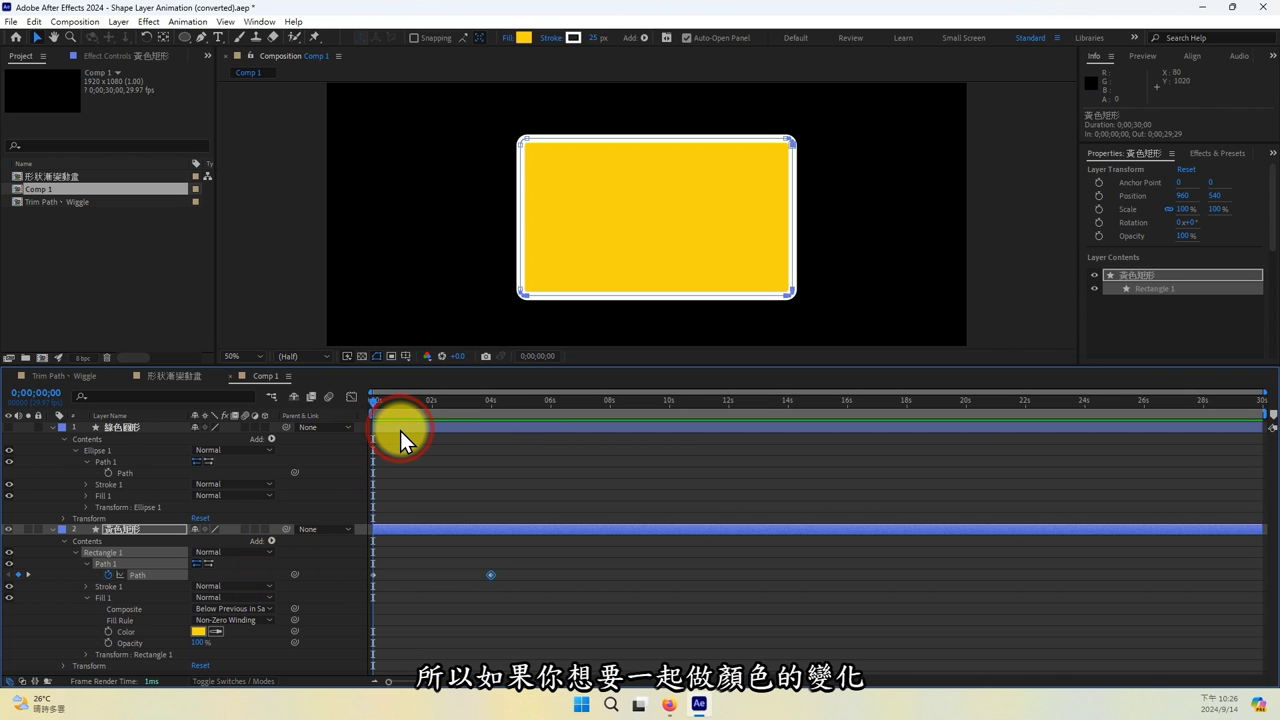
click(108, 633)
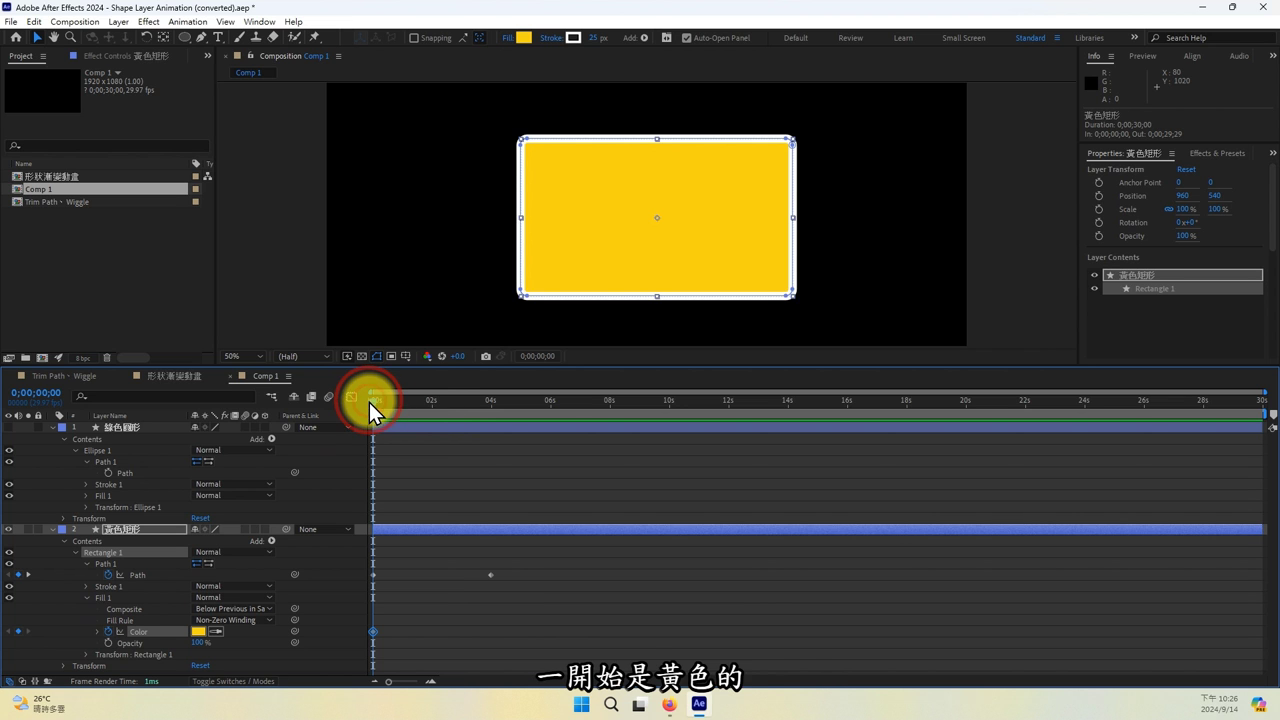
- At 0;00;03;29, set the Fill 1 color of the 黃色矩形 layer to green 31960E
drag(370, 404, 489, 406)
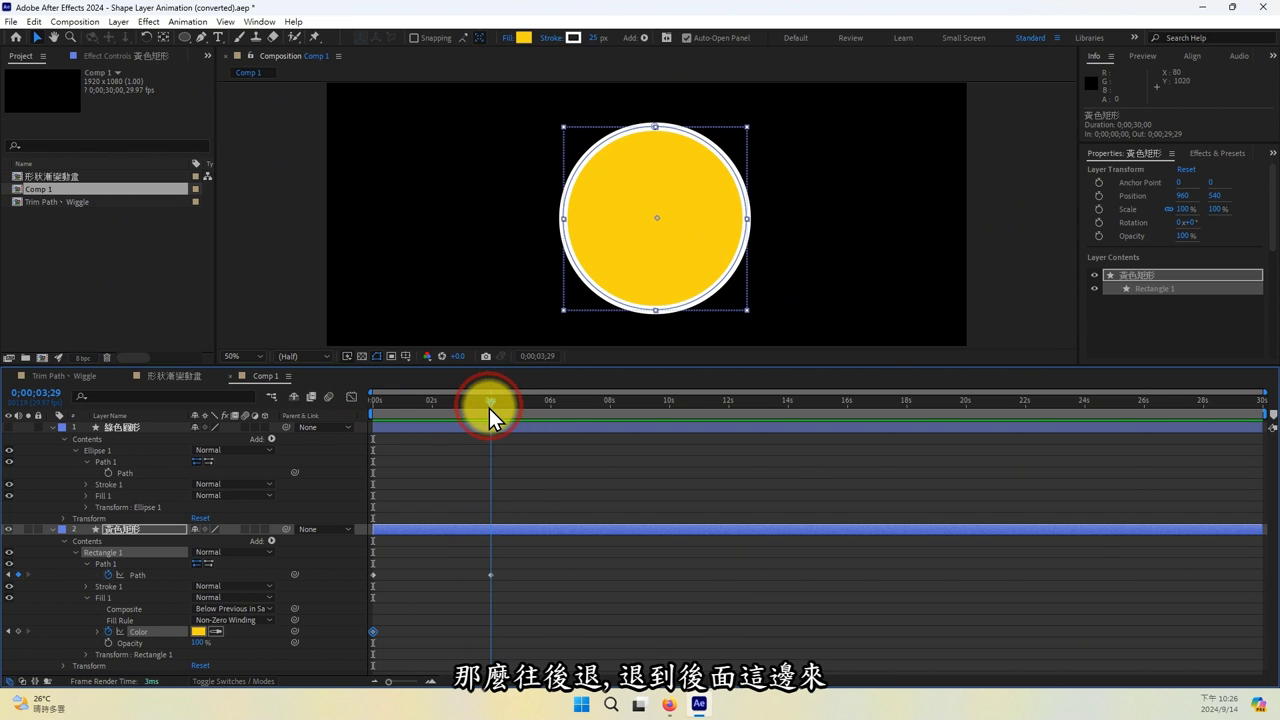
click(199, 631)
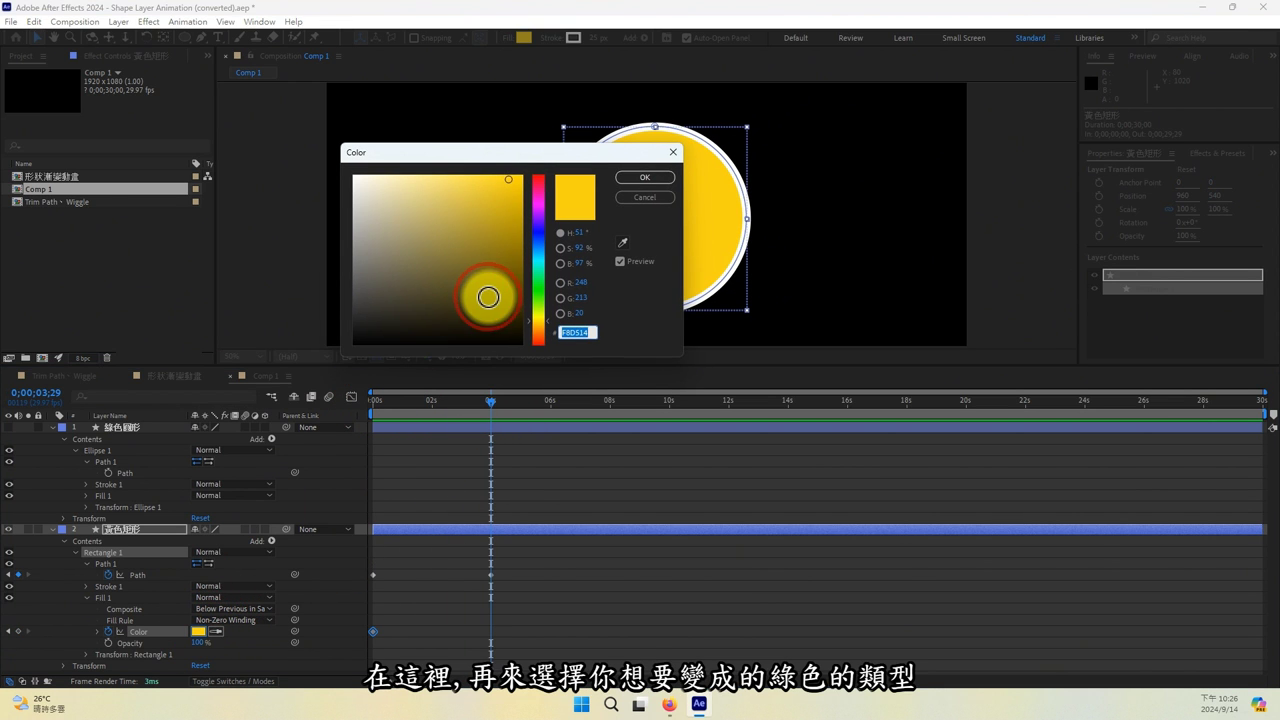
click(538, 297)
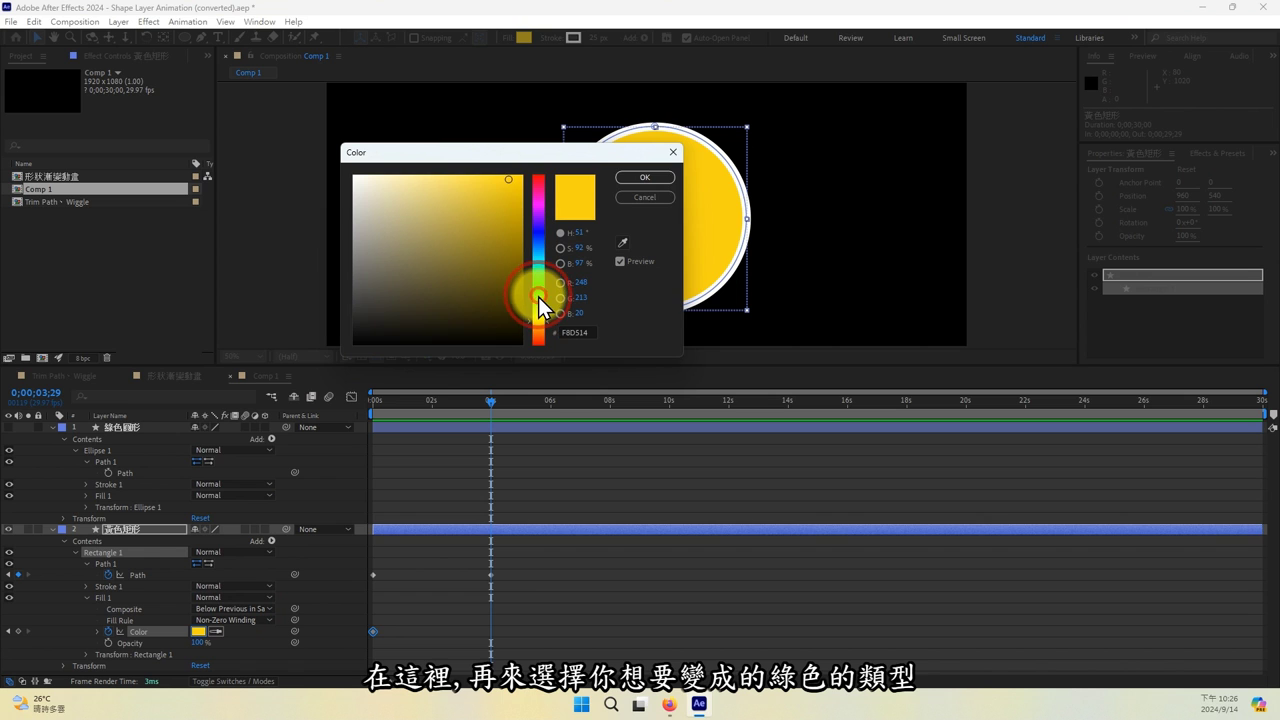
click(518, 244)
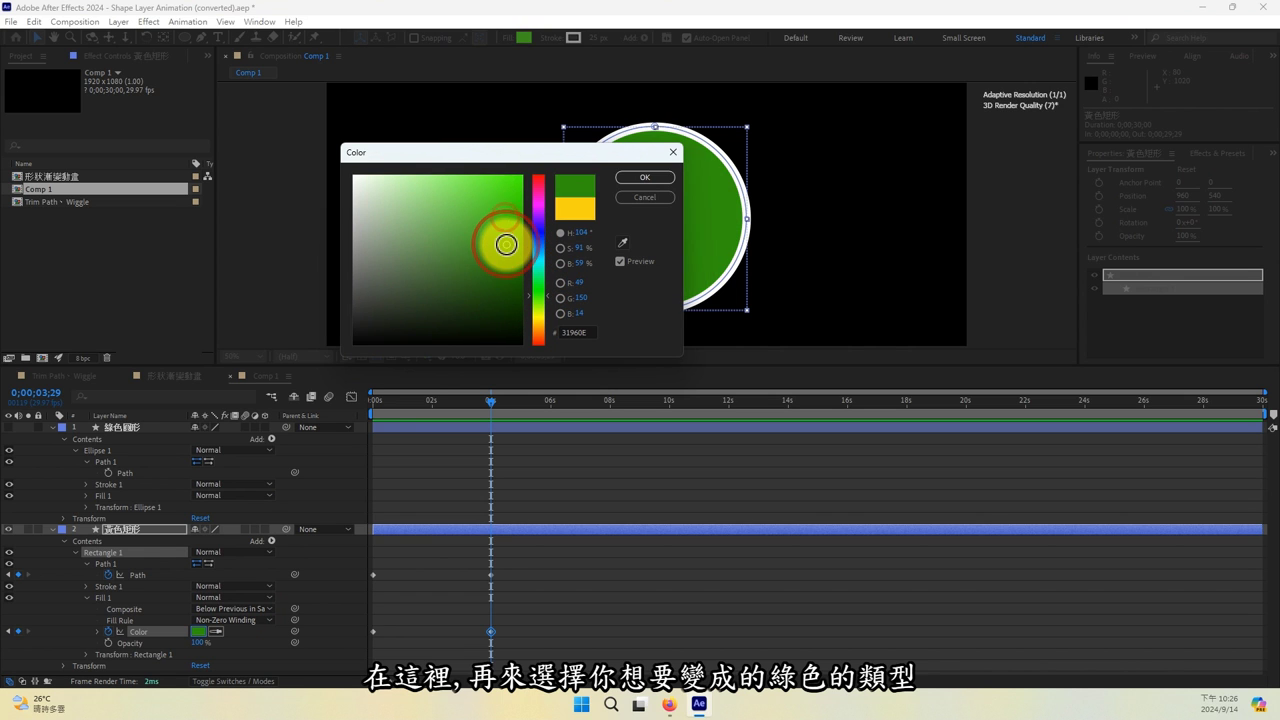
click(636, 181)
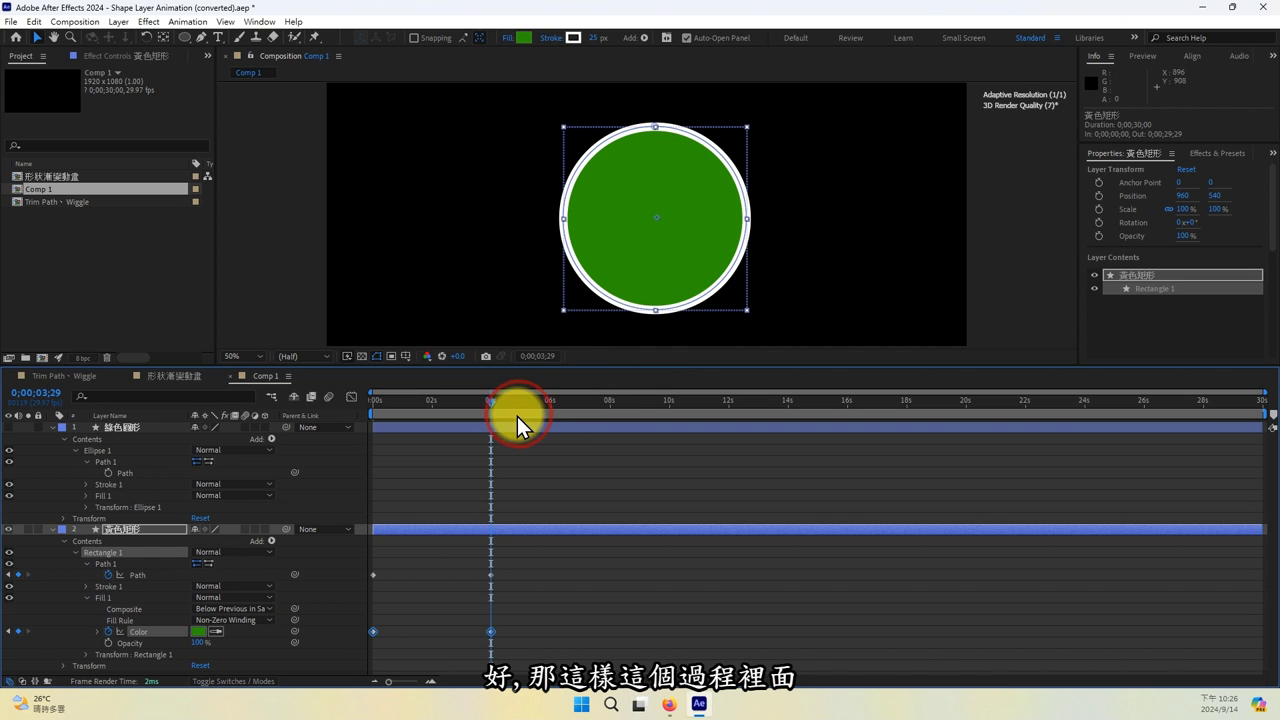
- Scrub between the start and 0;00;02;09 to examine the in-between shapes of the morph, ending back at 0;00;00;00
click(375, 404)
mouse_move(369, 406)
mouse_down()
mouse_move(496, 406)
mouse_move(350, 408)
mouse_move(440, 399)
mouse_up()
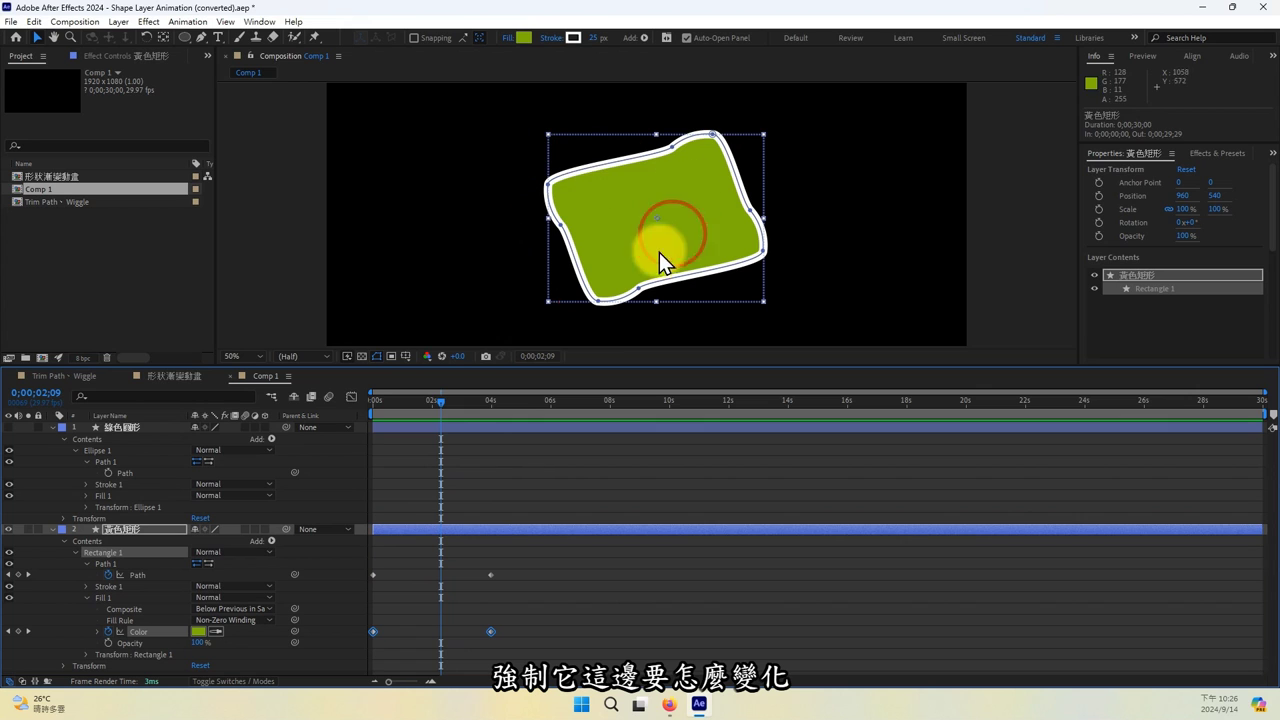
drag(439, 403, 352, 408)
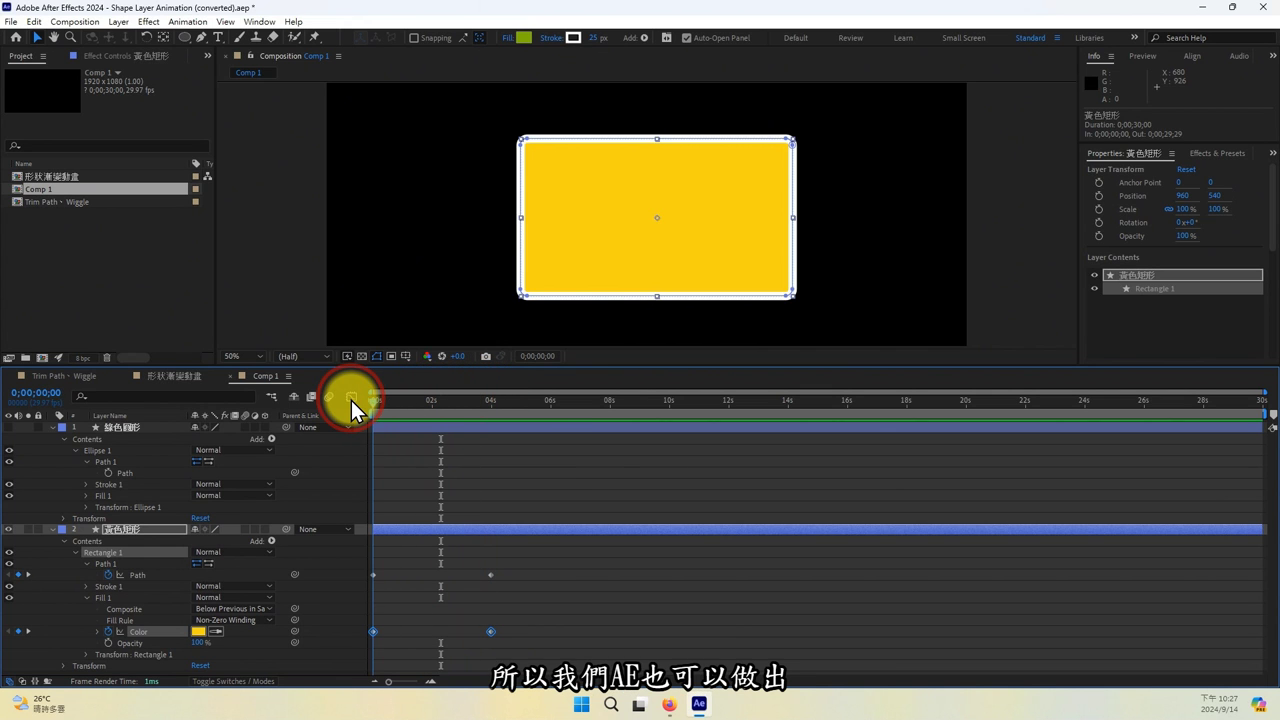